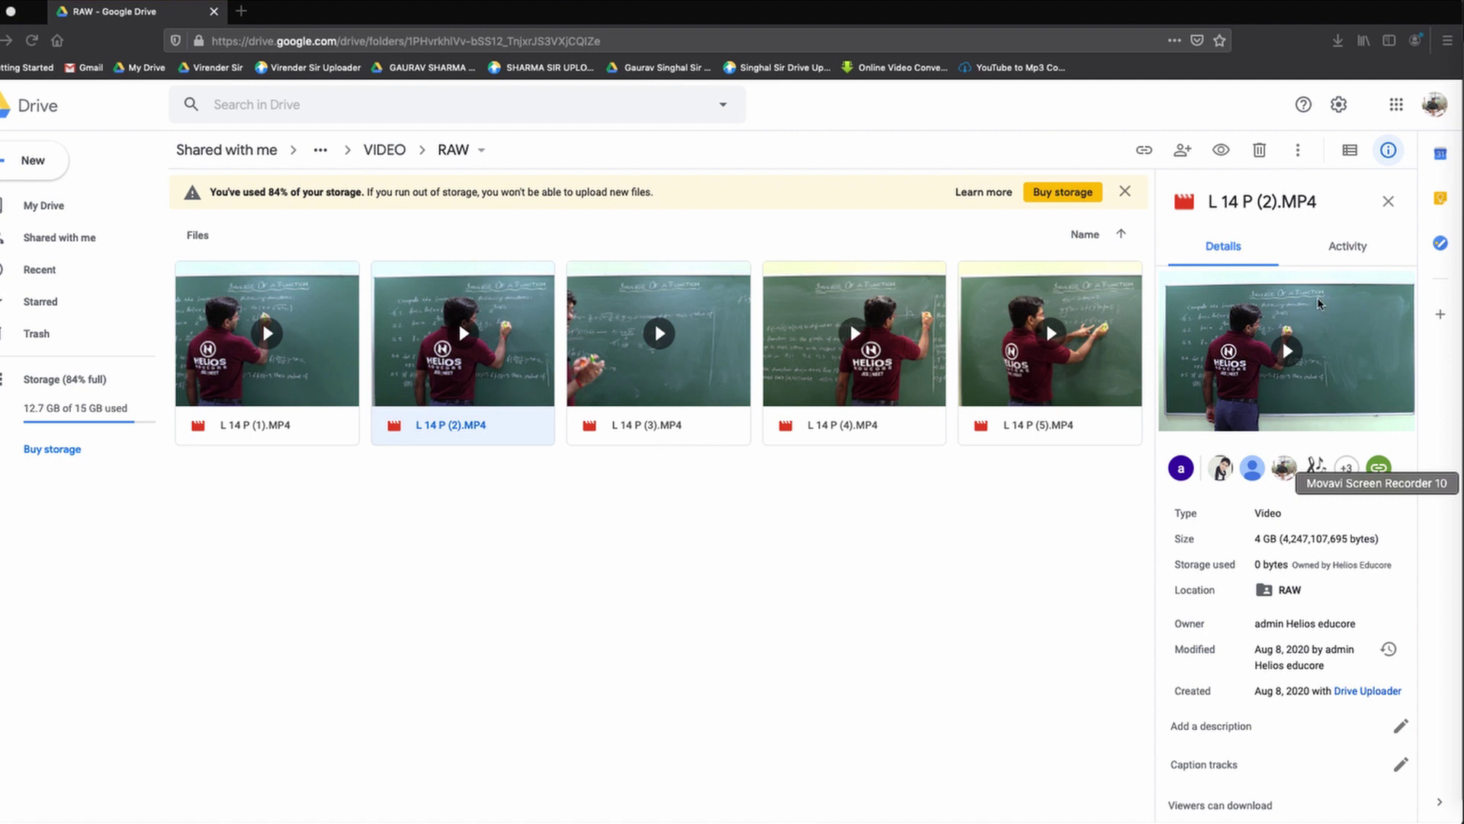
Retry the failed download of L 14 P (4).MP4 from the browser's download list.
left_click(1338, 41)
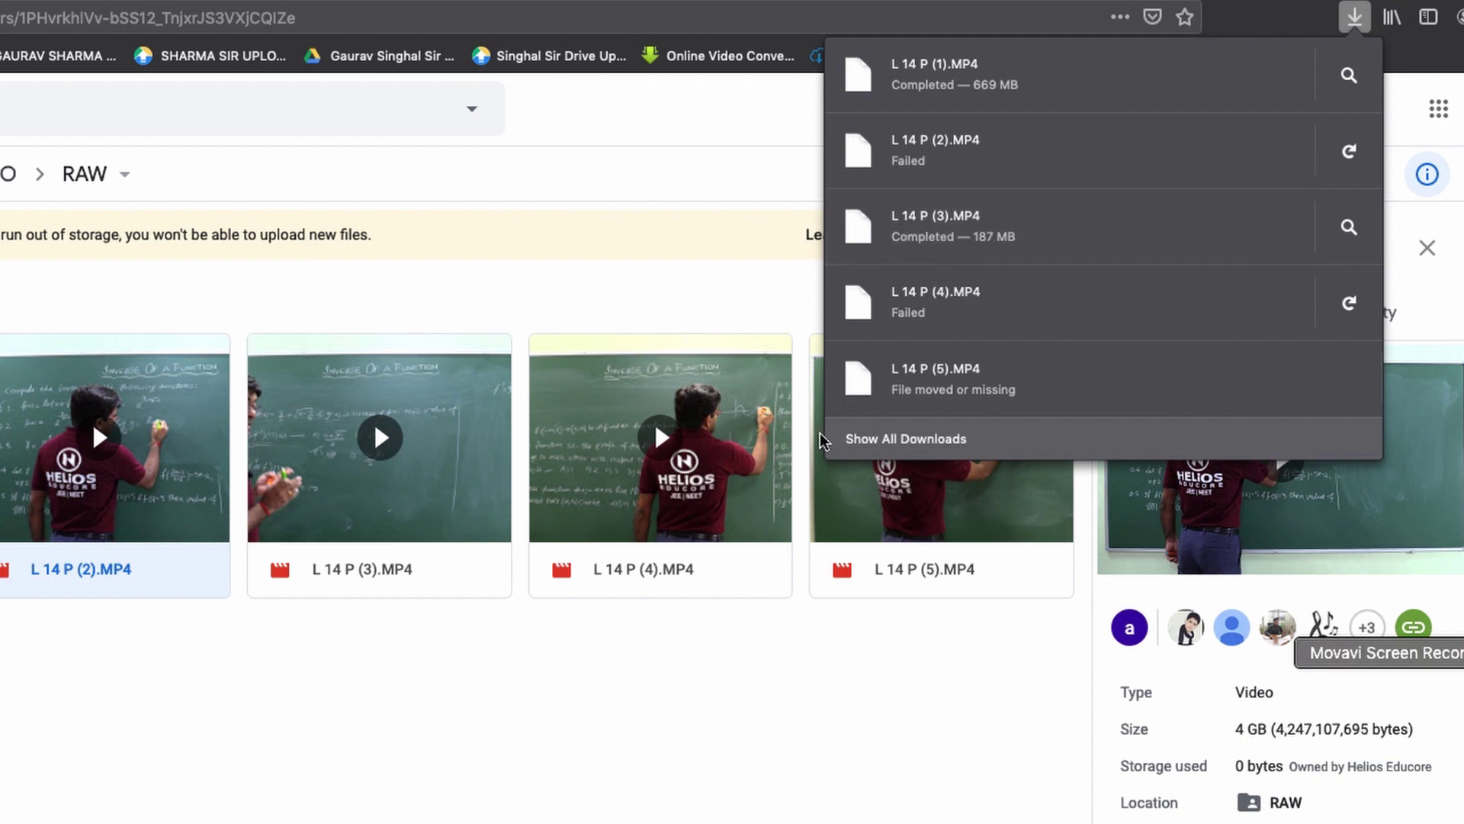
left_click(708, 511)
left_click(705, 512)
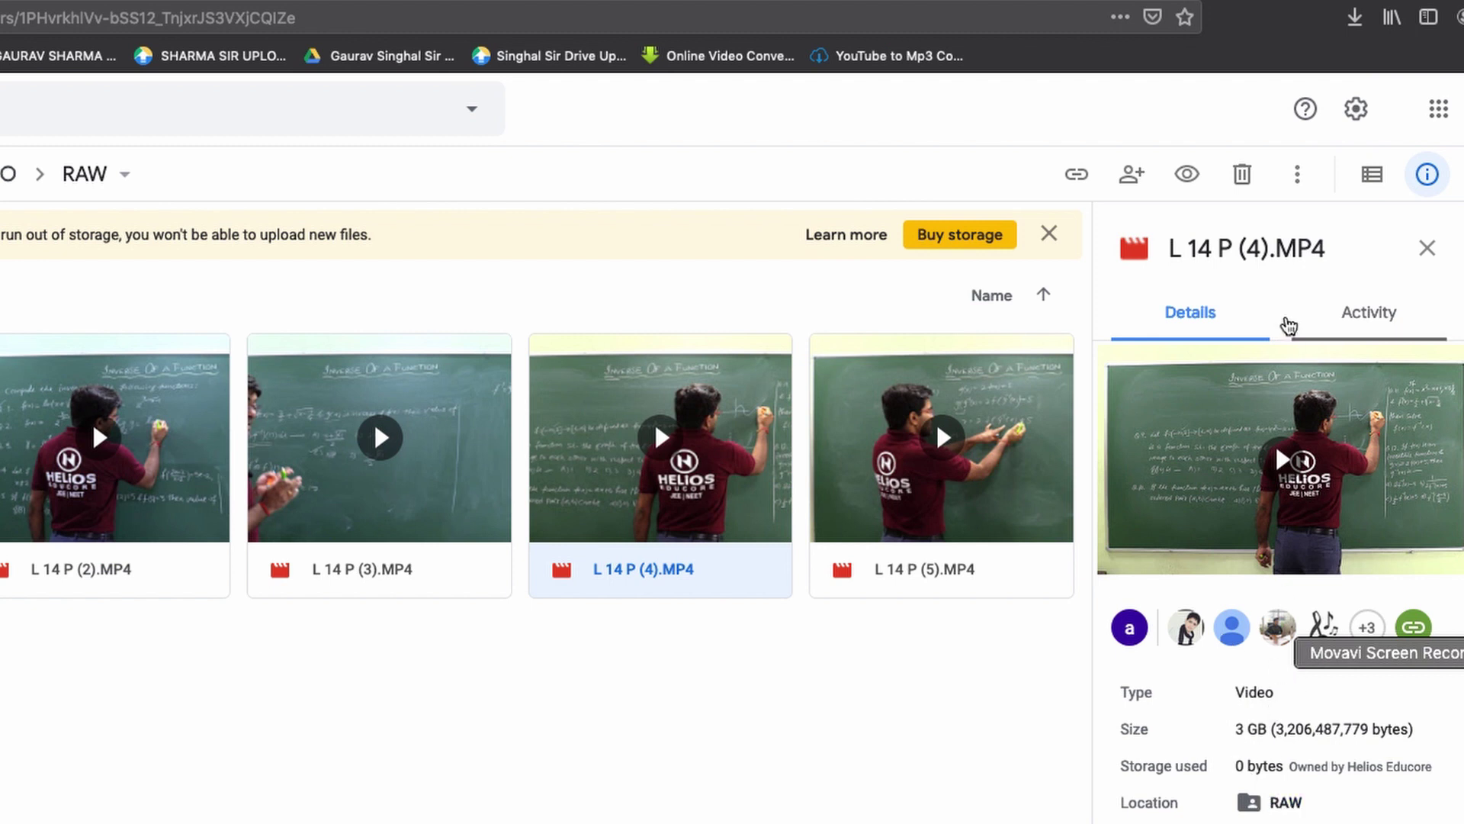
left_click(1354, 16)
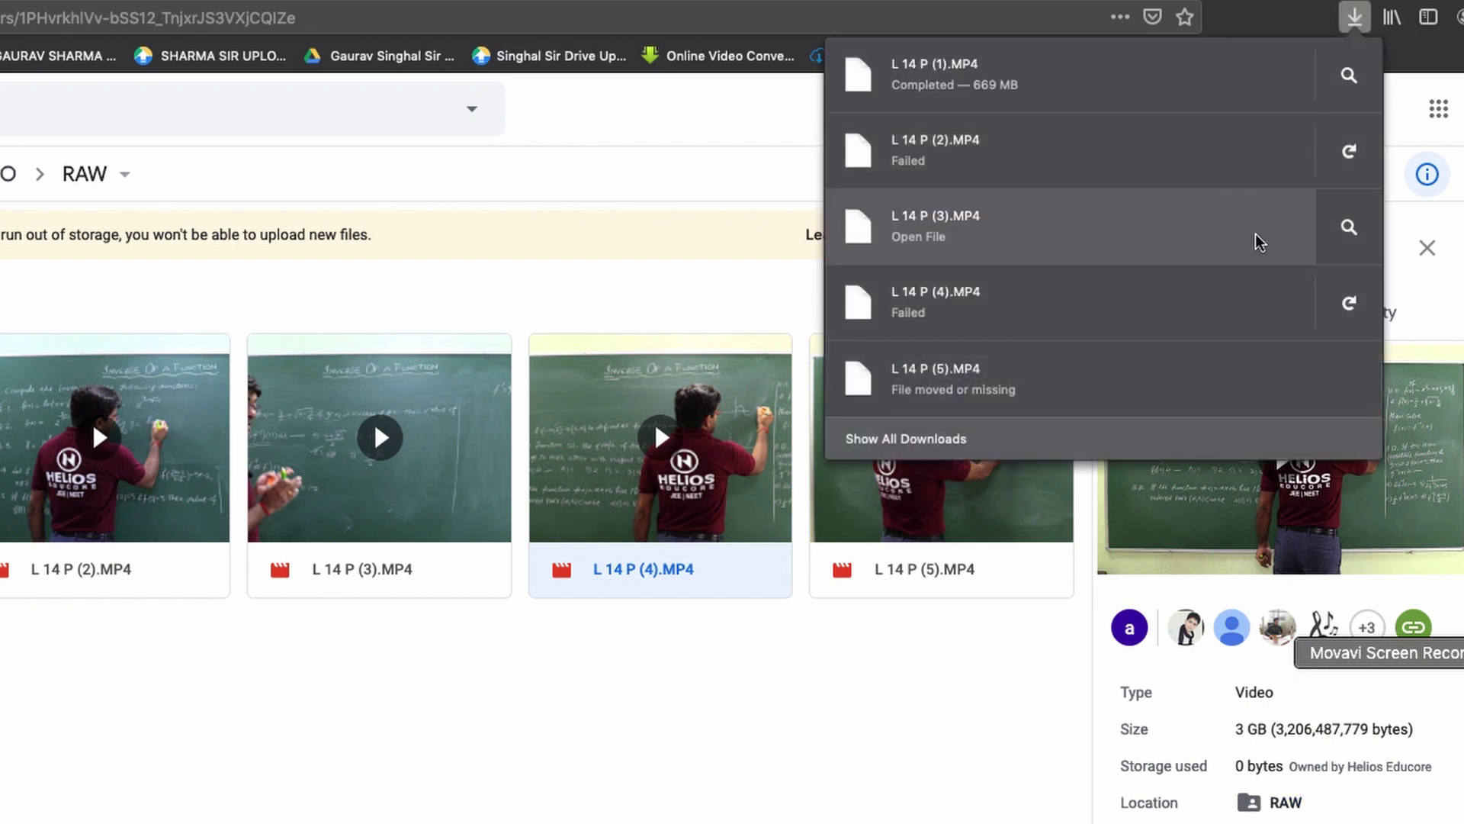
left_click(1338, 314)
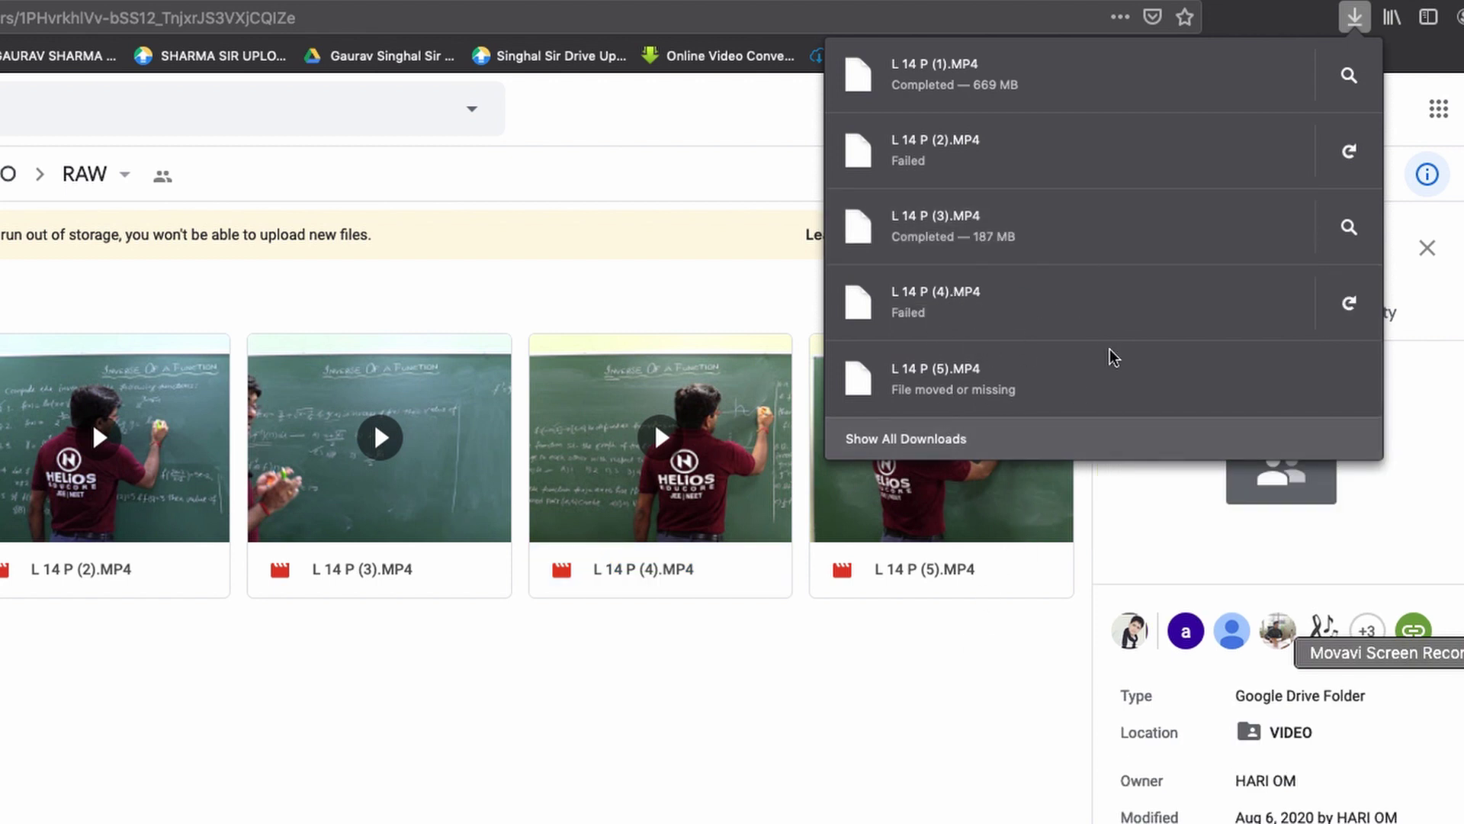
left_click(1325, 309)
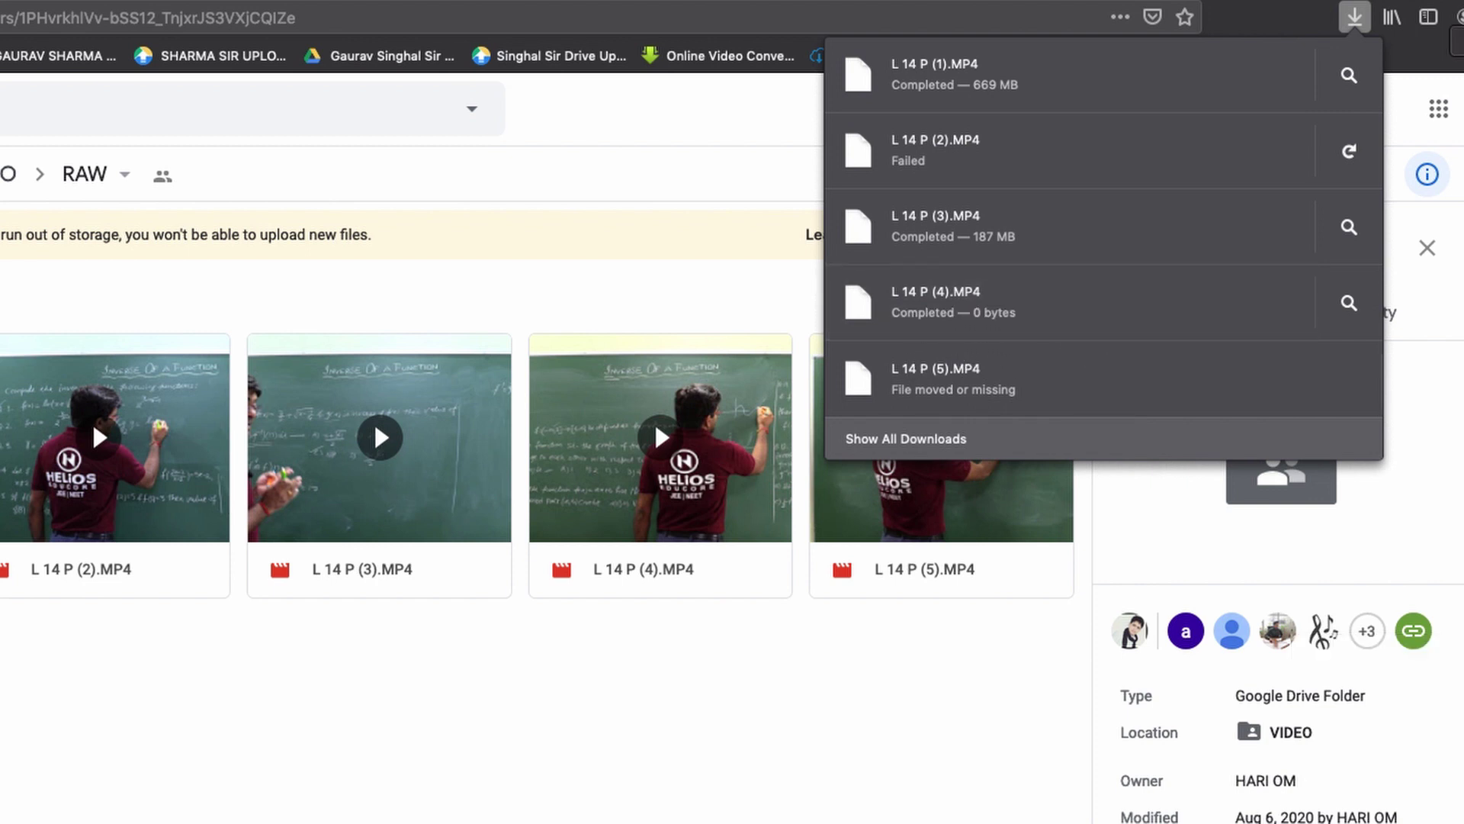
Locate the downloaded L 14 P (4).MP4 in its folder, preview it to check its size, and put the folder window away.
left_click(1349, 303)
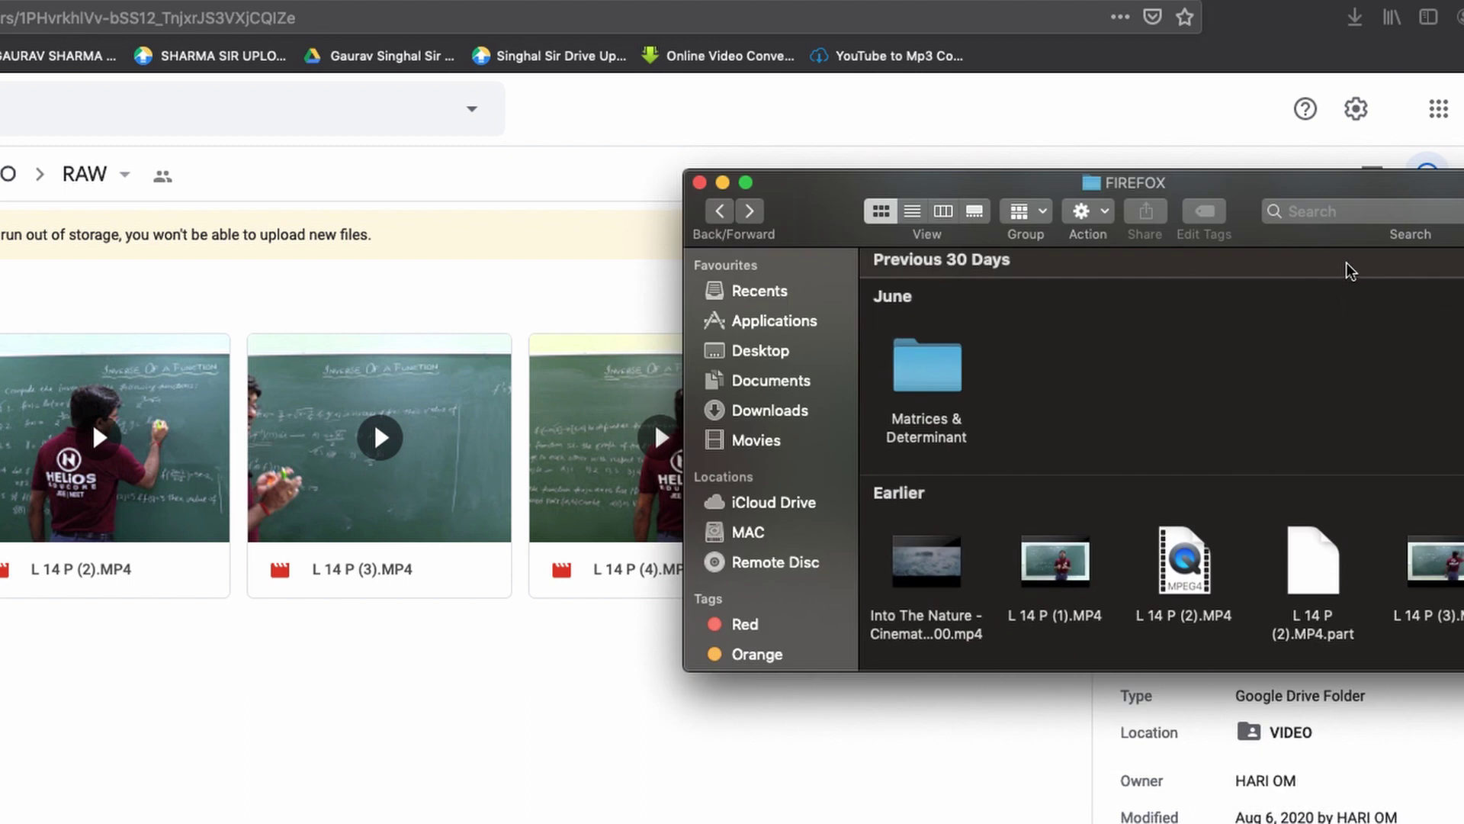
left_click_drag(1346, 203, 928, 217)
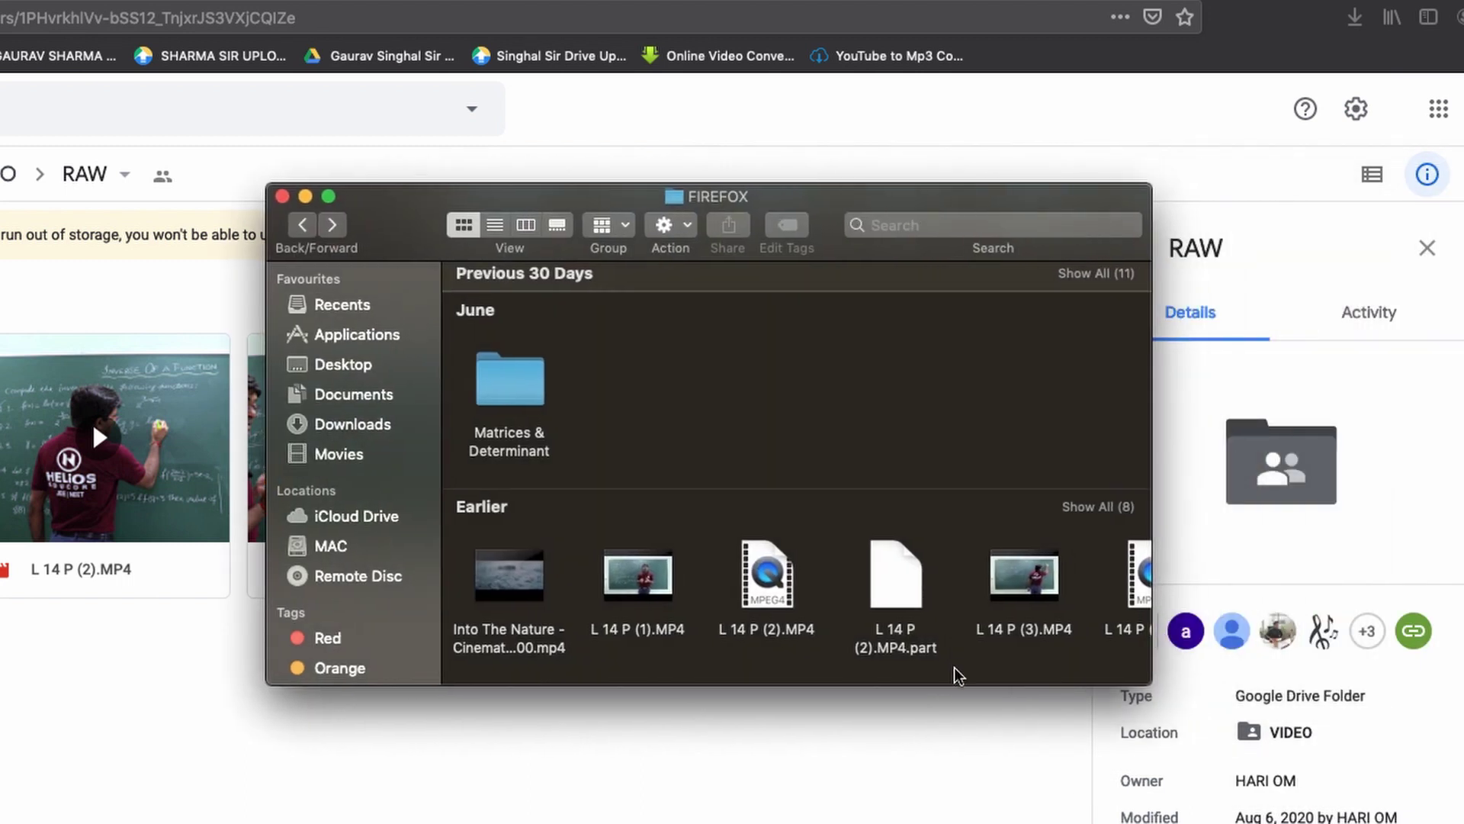
scroll(962, 659, "right", 2)
left_click(1077, 580)
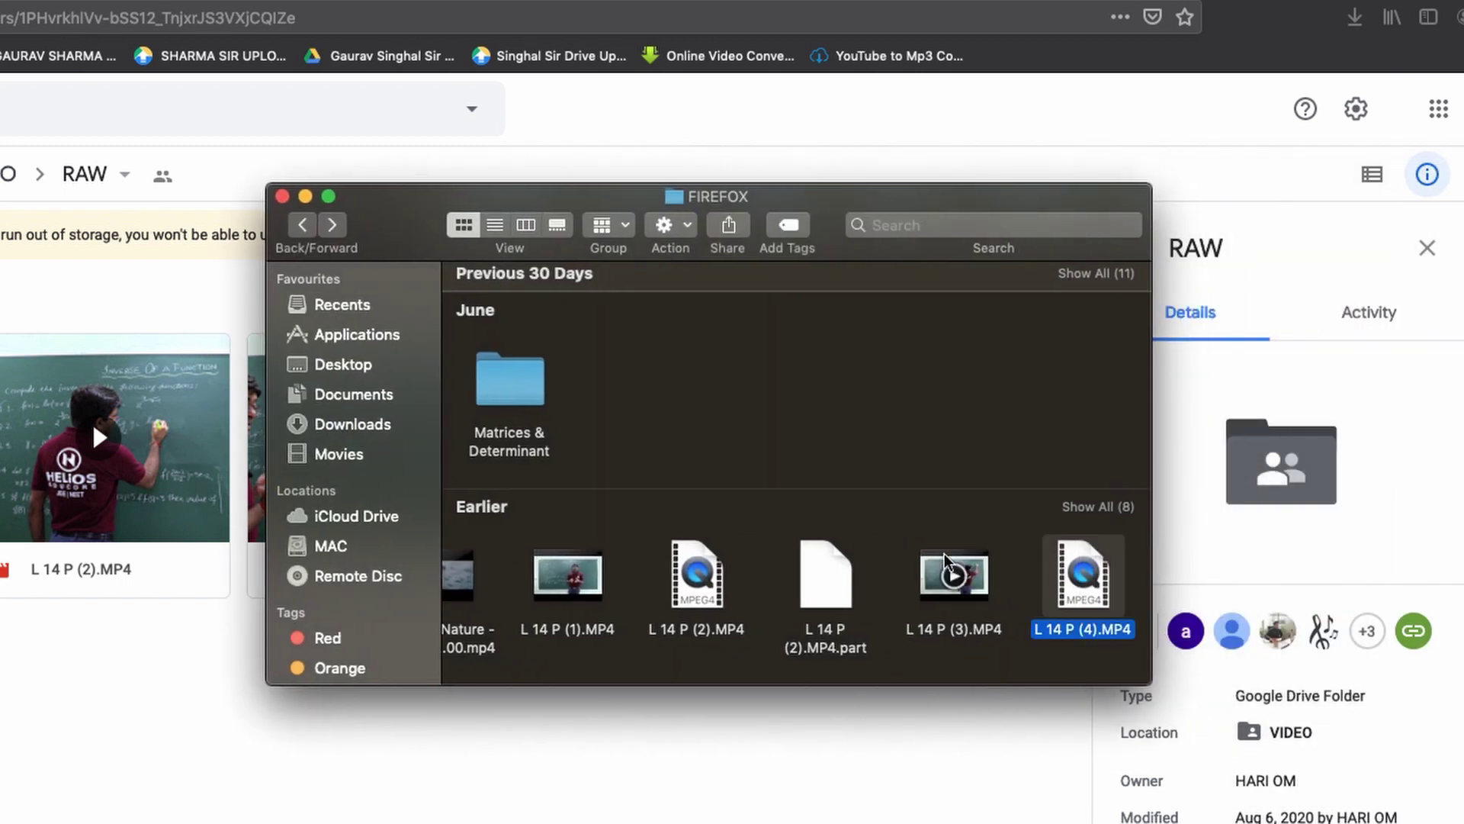
key("super+space")
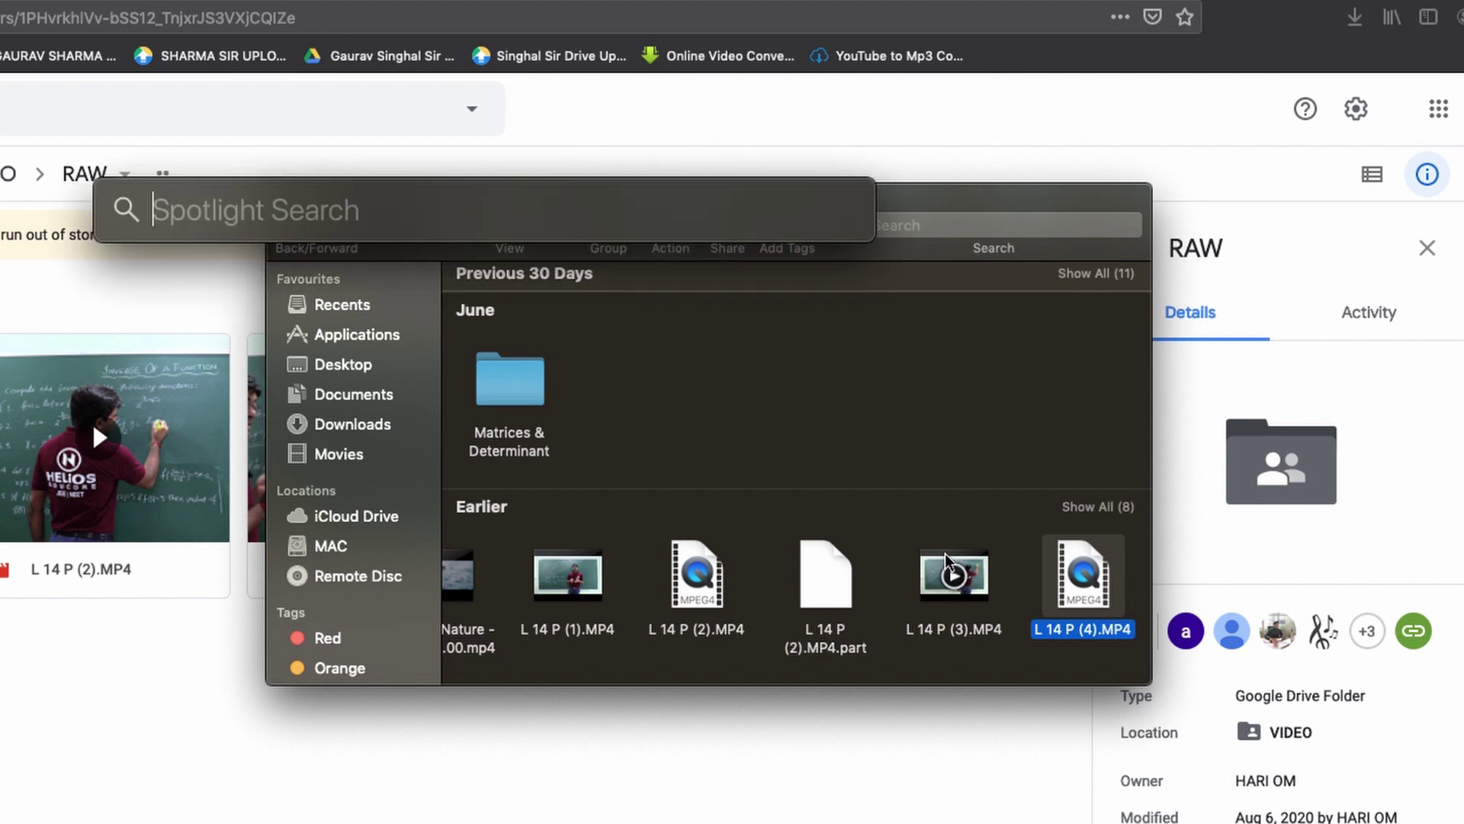
key("Escape")
key("space")
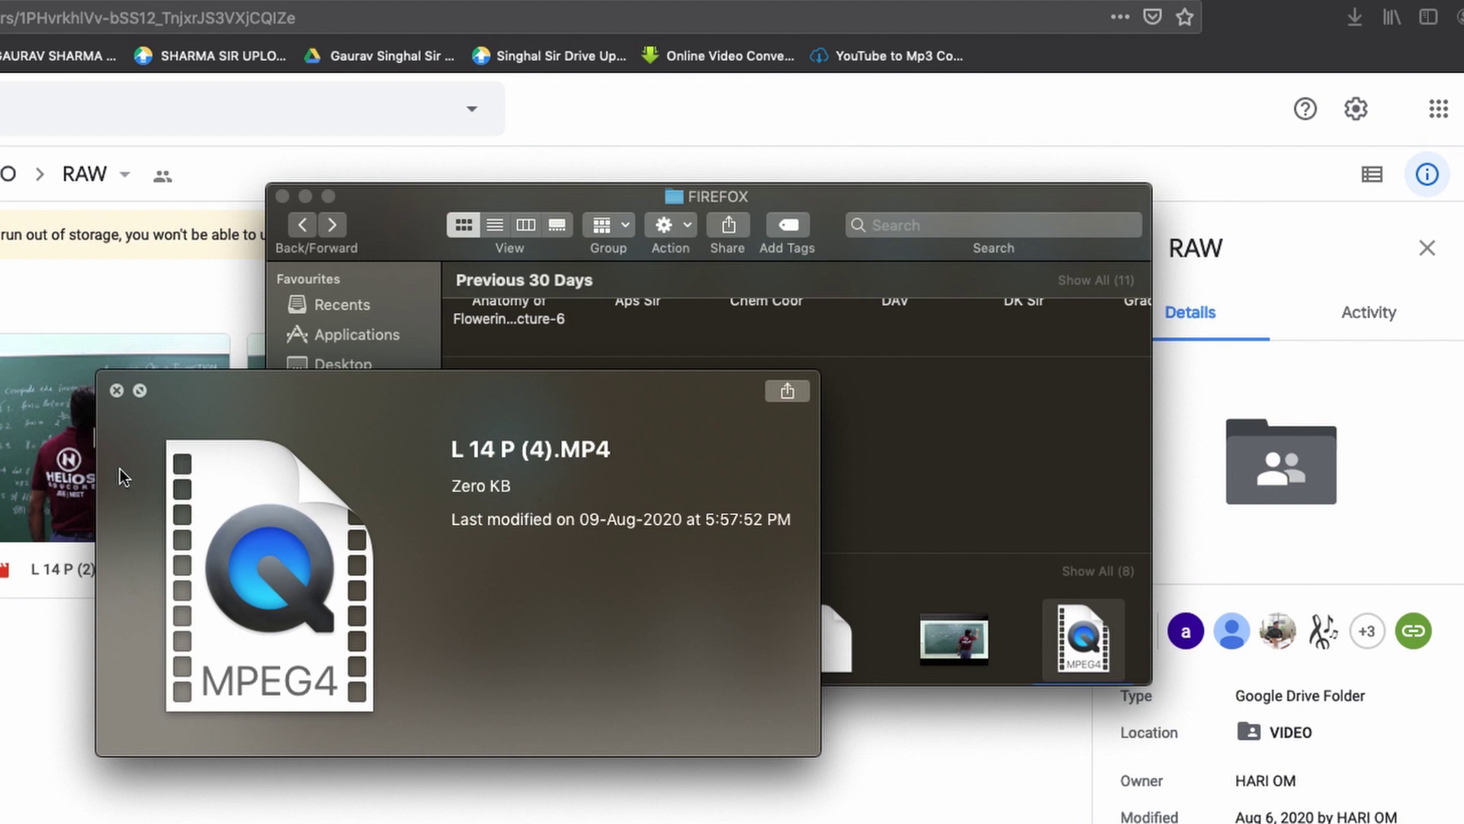
left_click(117, 391)
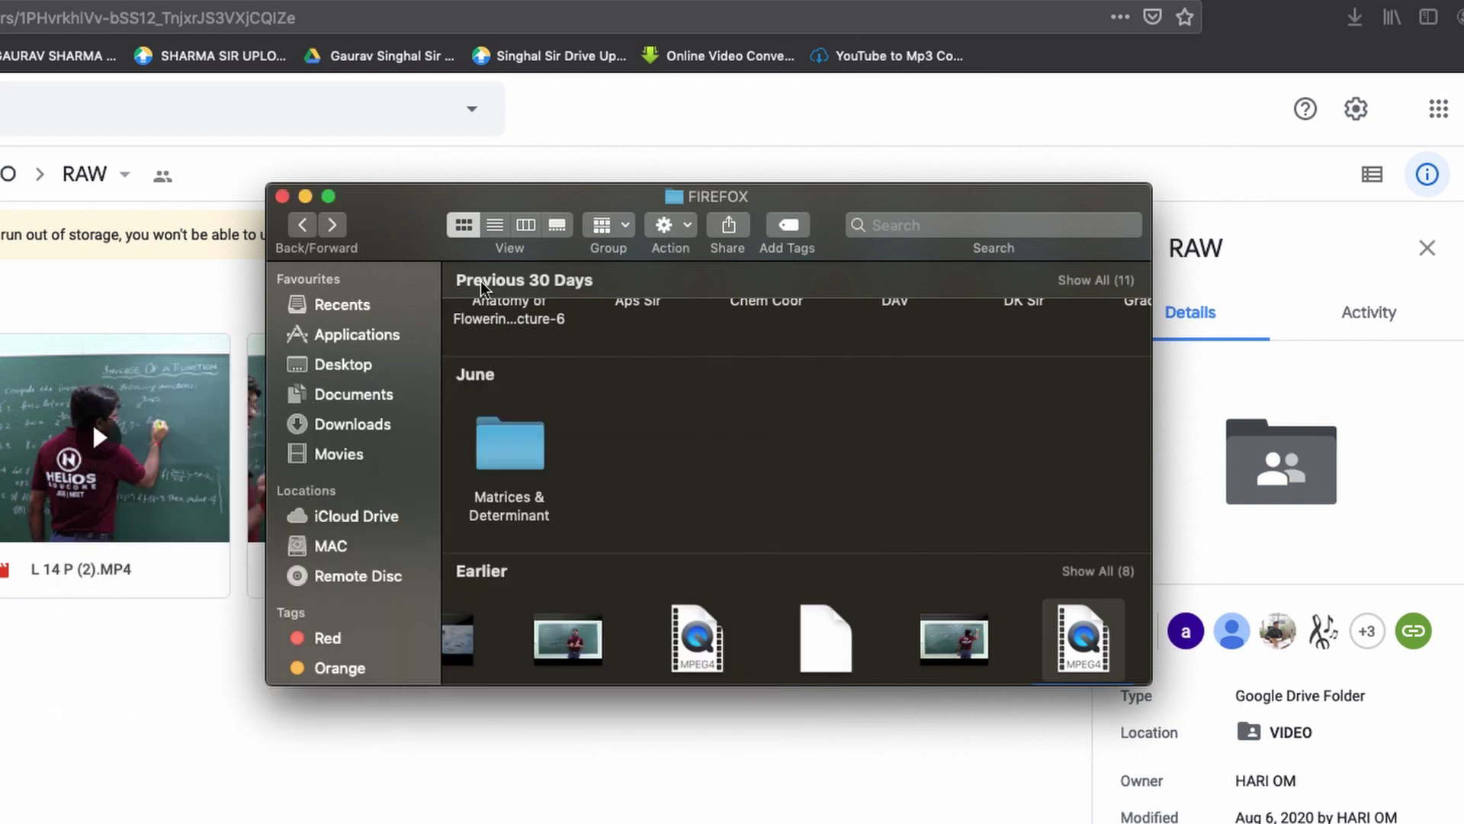
left_click(305, 196)
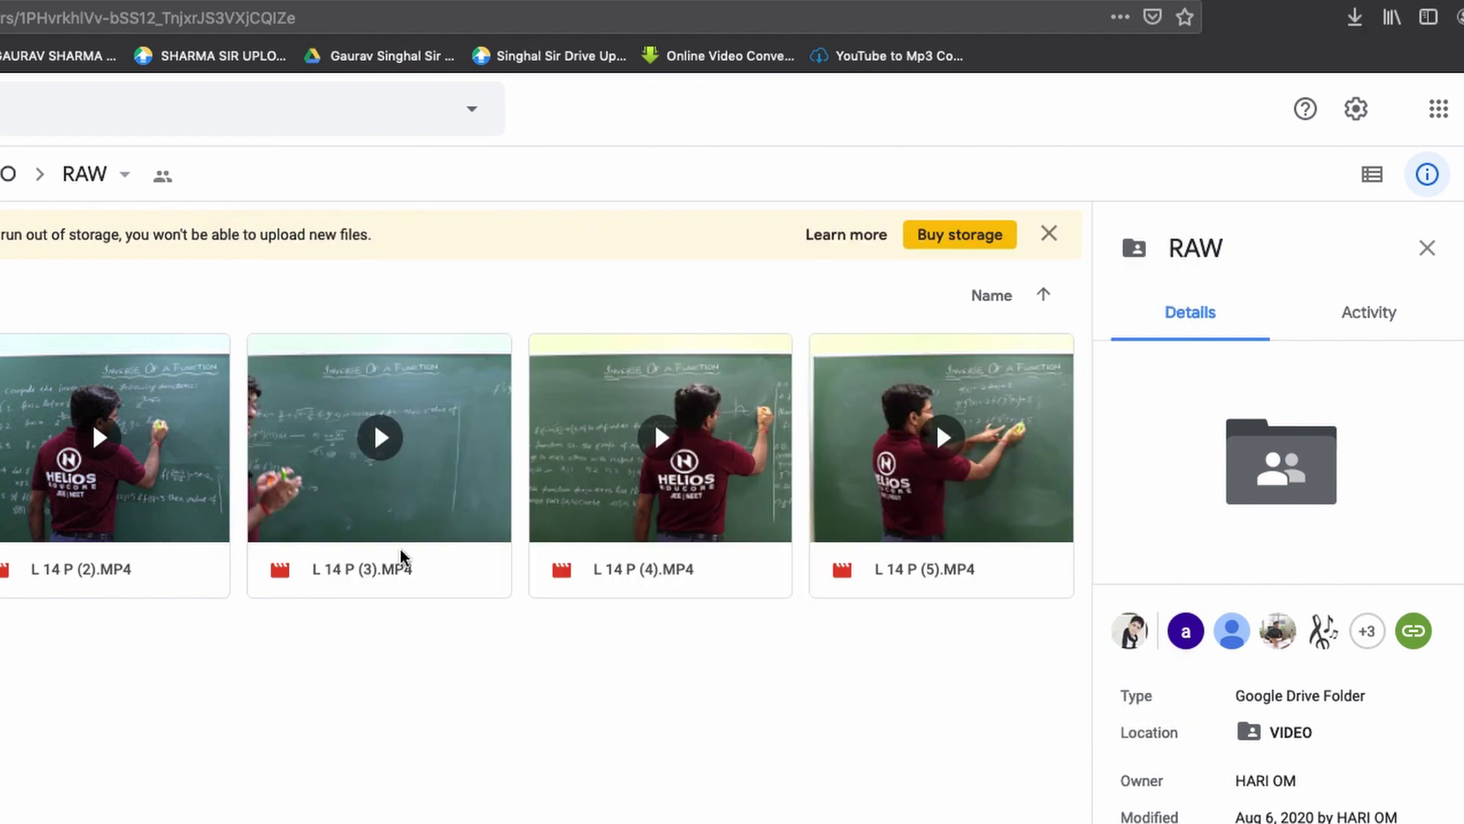
Select L 14 P (2).MP4 in Drive and bring up the FIREFOX download folder at its partial files.
left_click(220, 463)
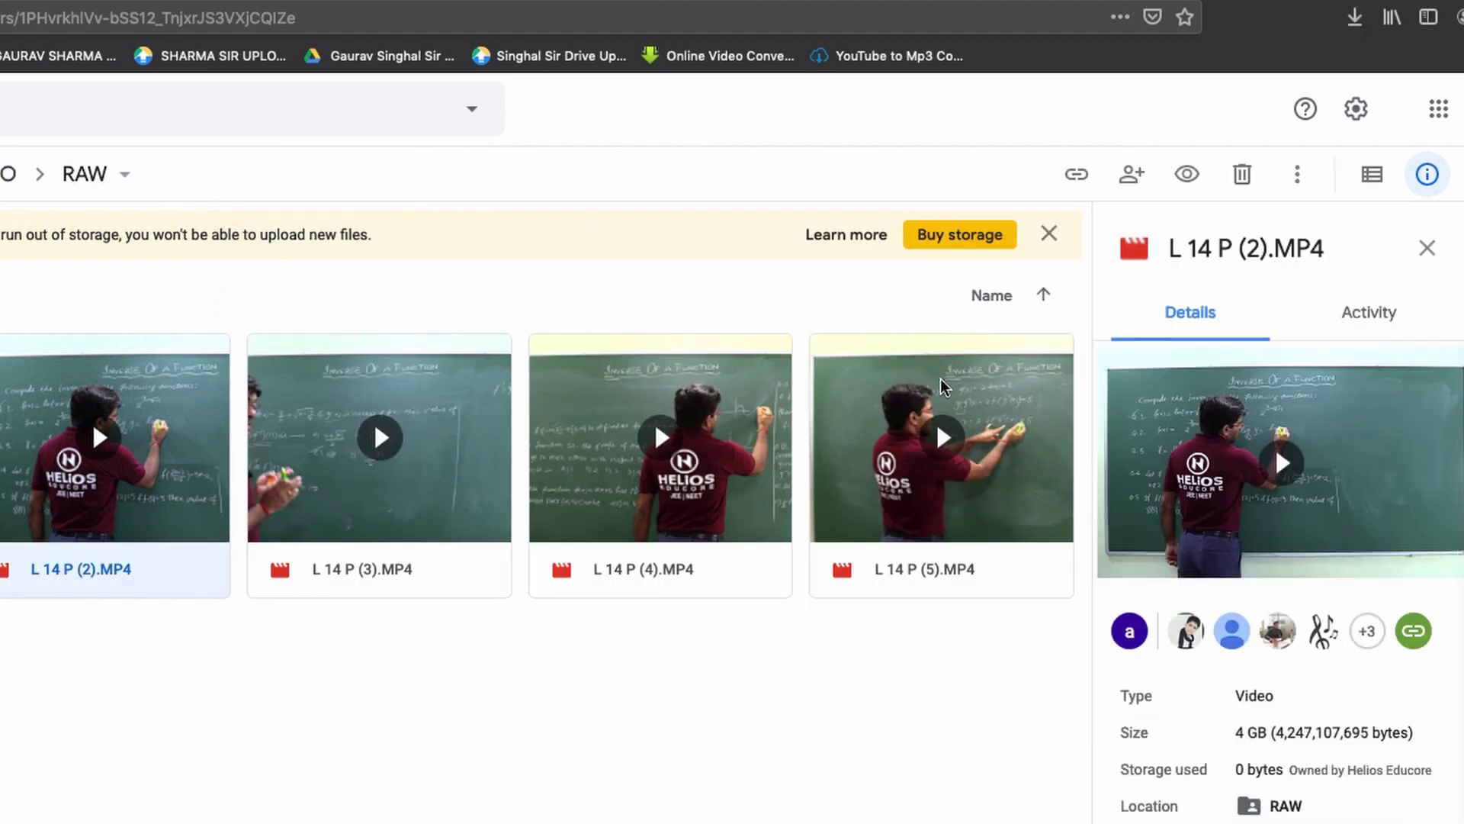
left_click(1351, 19)
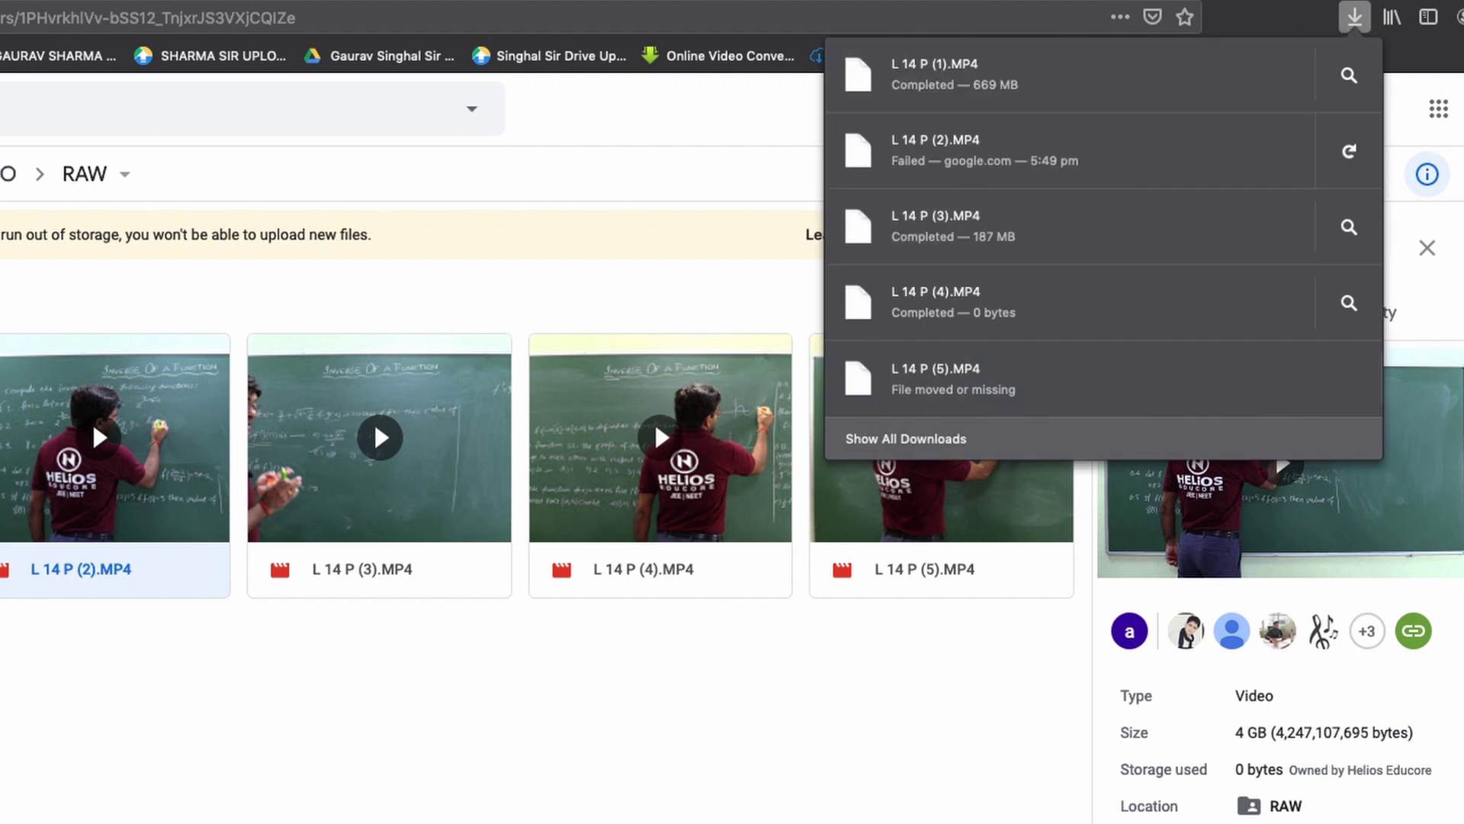
left_click(1348, 303)
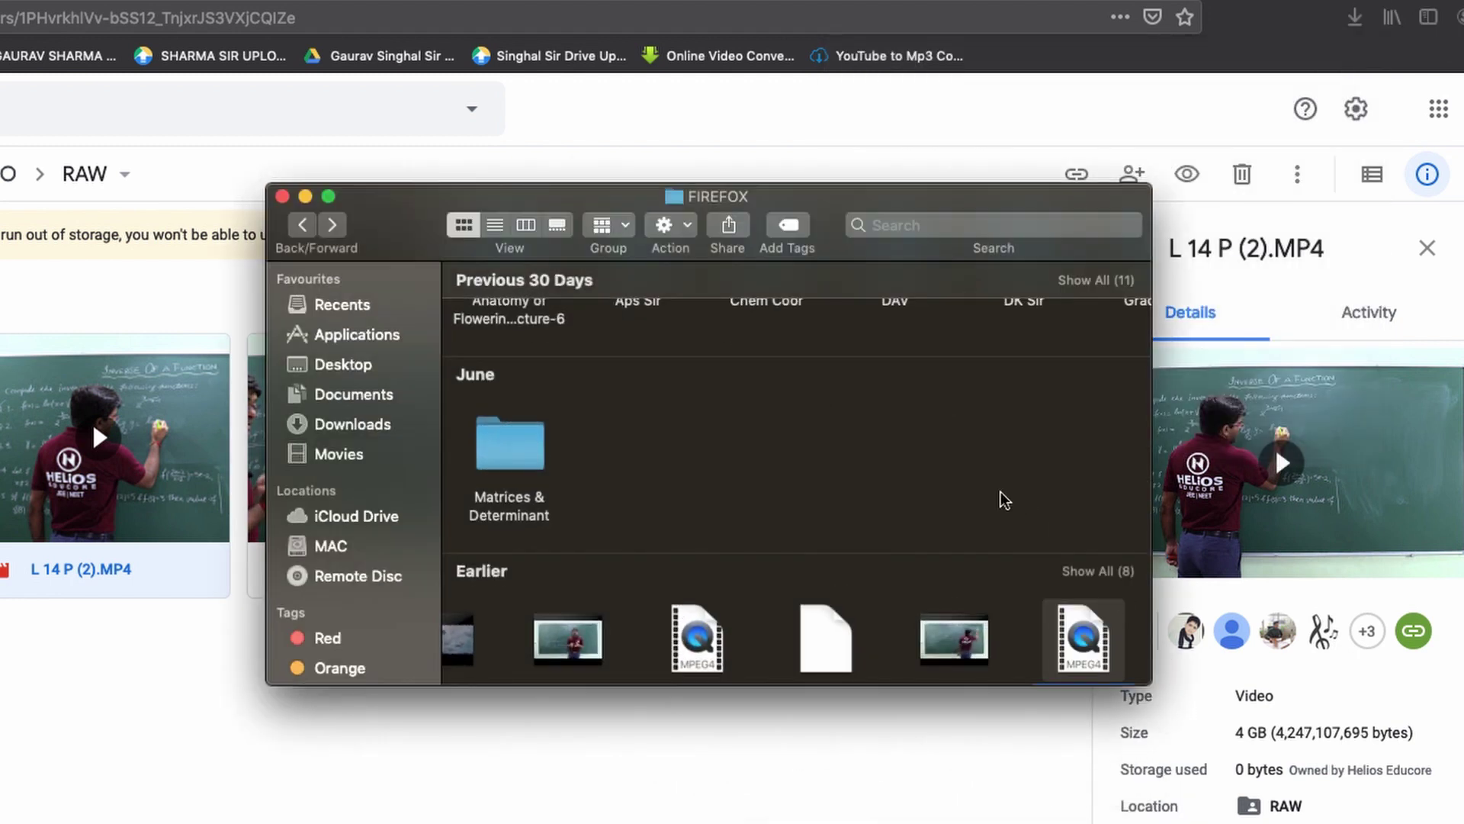
scroll(915, 524, "down", 2)
scroll(839, 509, "up", 1)
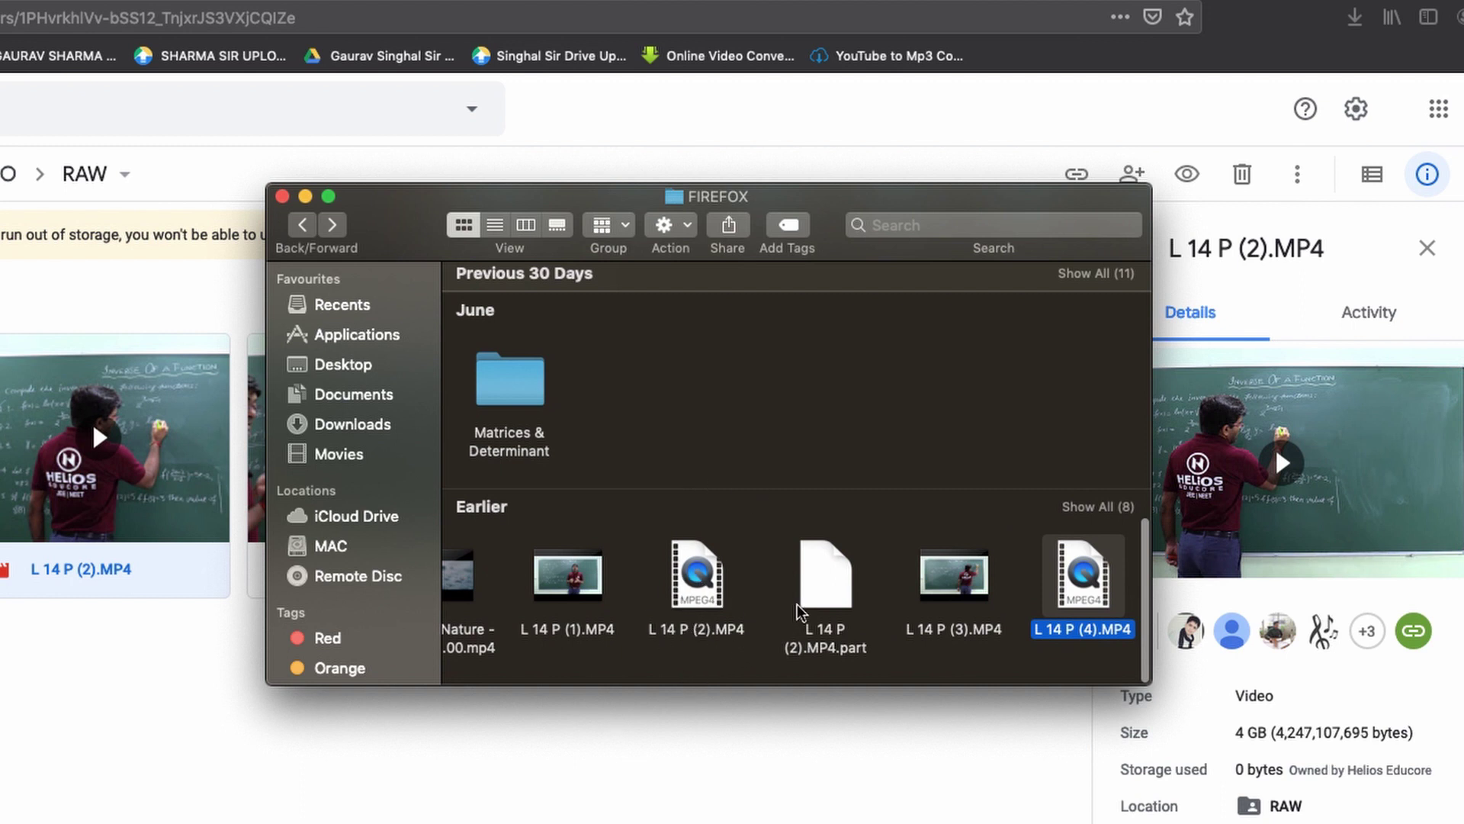
Move L 14 P (2).MP4 and L 14 P (2).MP4.part into the untitled folder, and return to the FIREFOX folder.
left_click(715, 671)
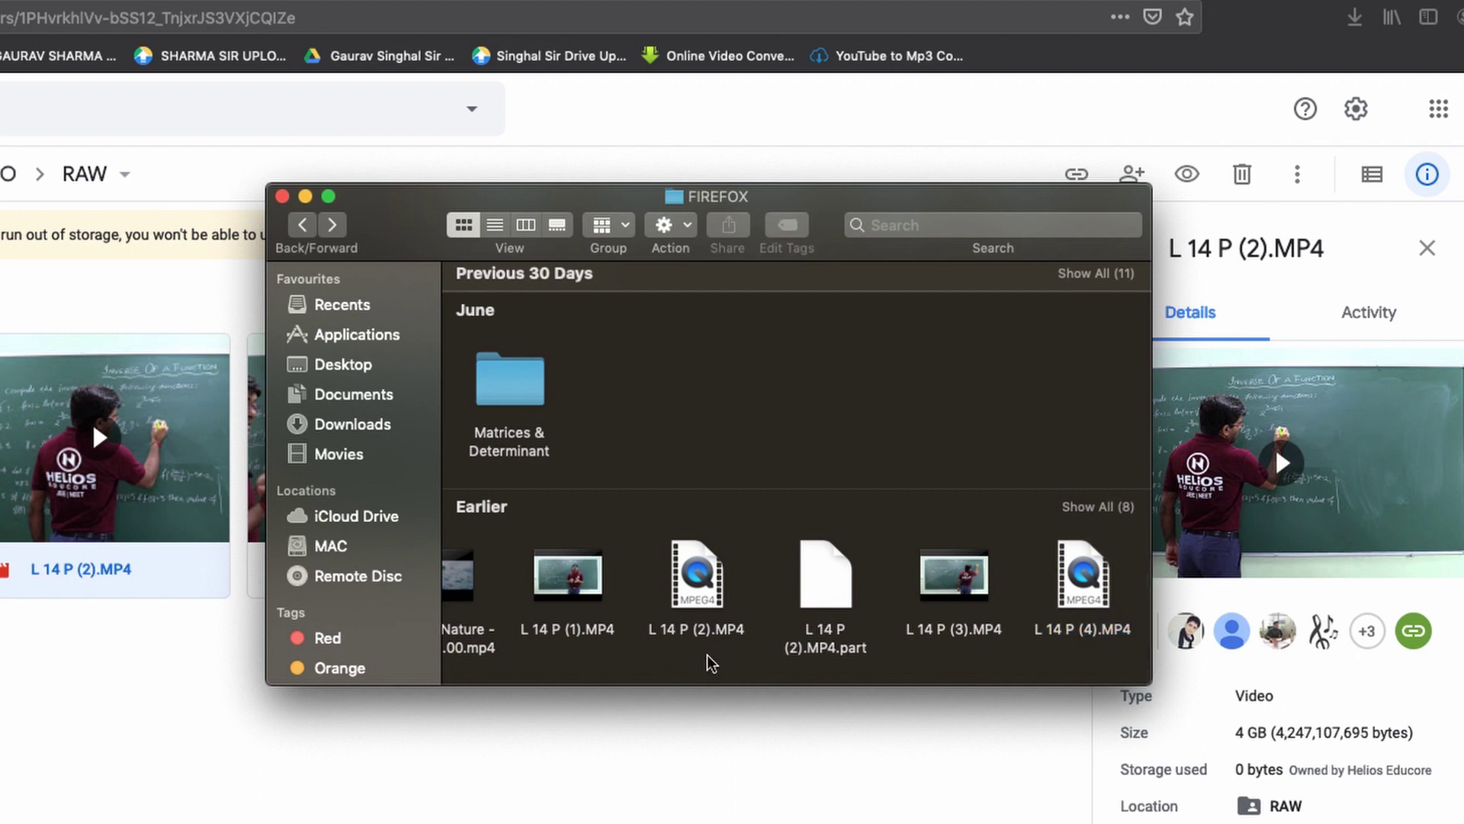
left_click_drag(713, 660, 825, 597)
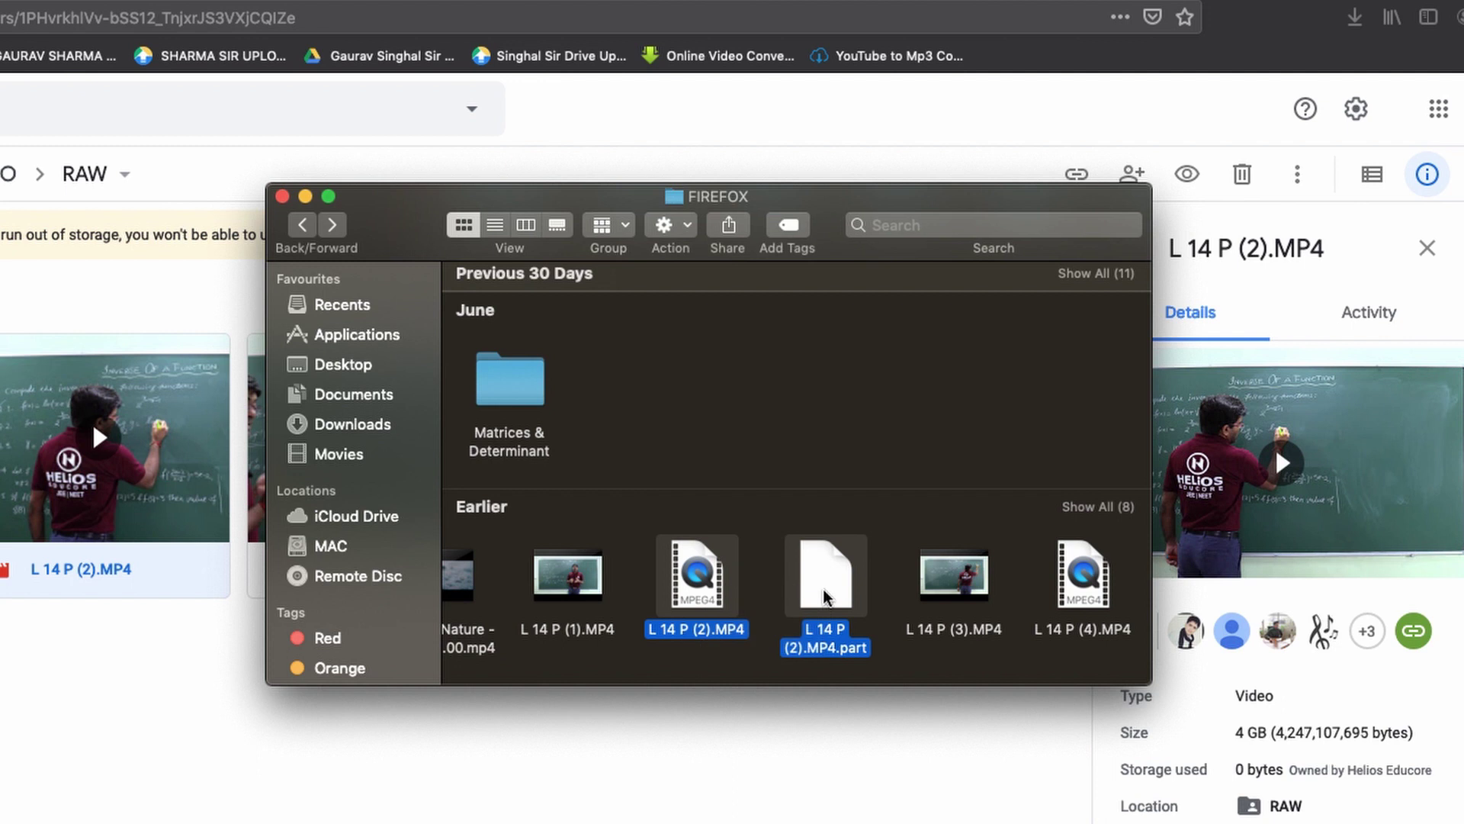
scroll(813, 549, "up", 10)
left_click(654, 558)
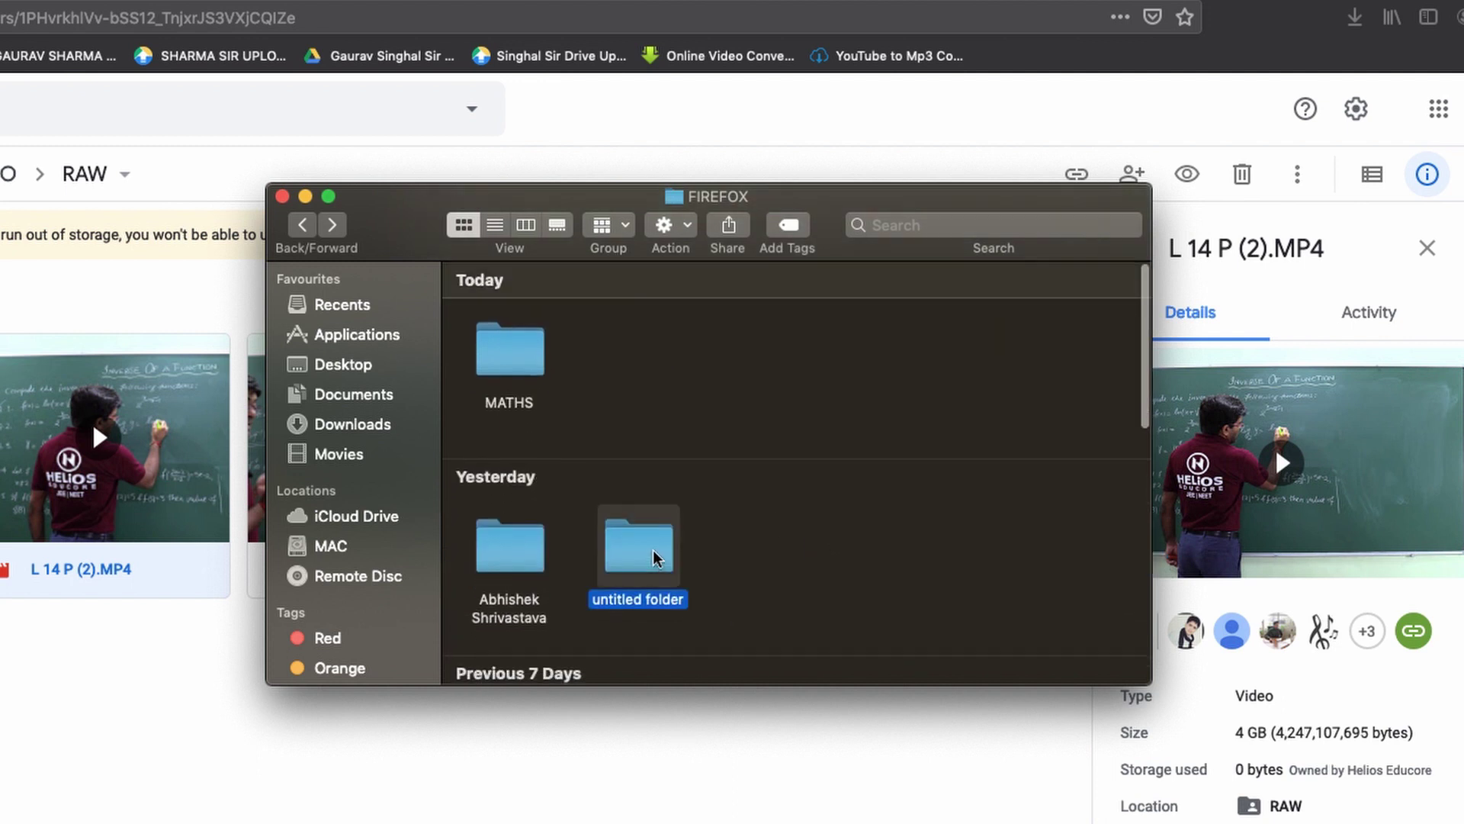
double_click(655, 558)
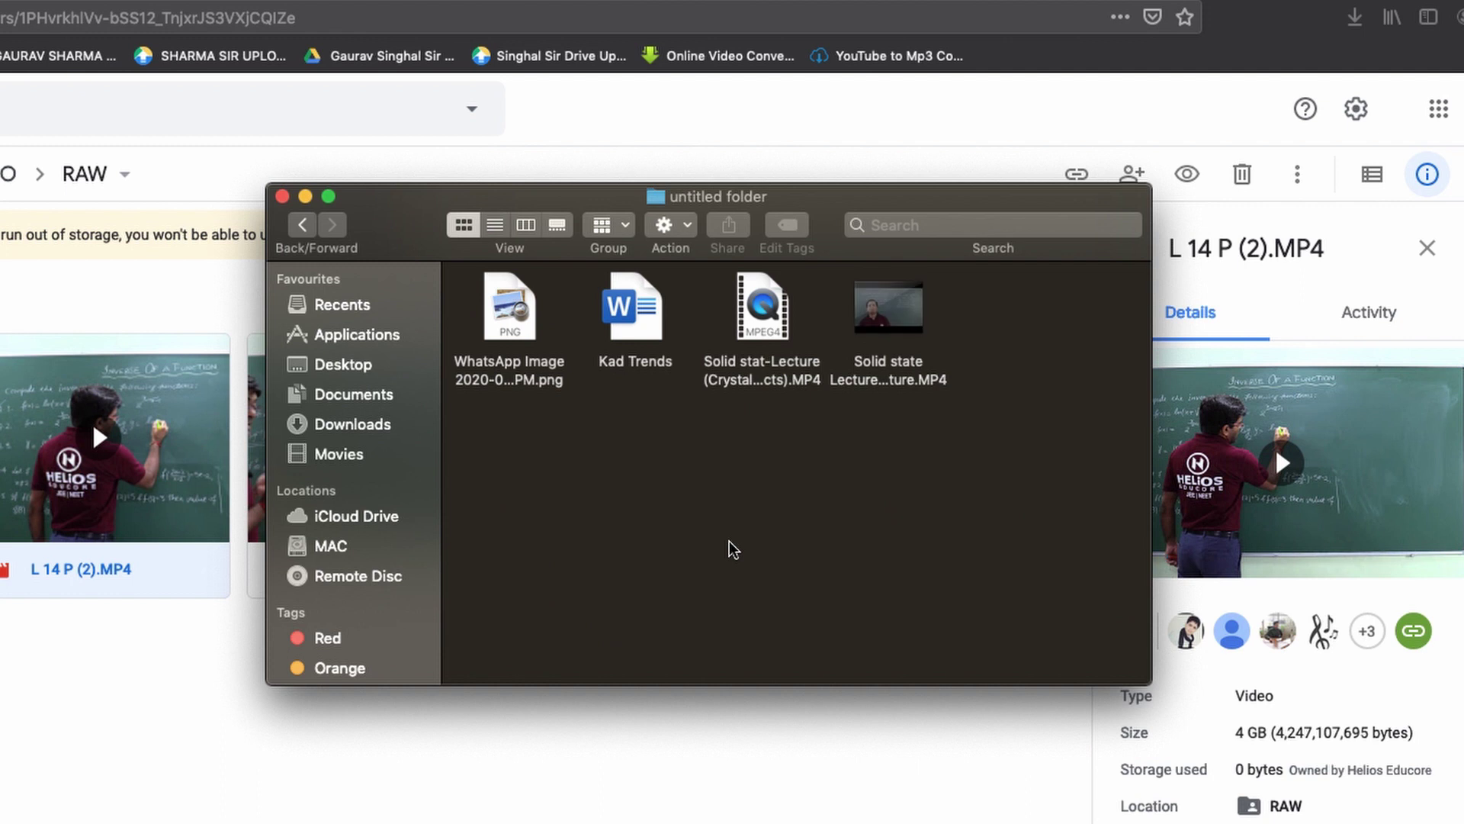
key("super+v")
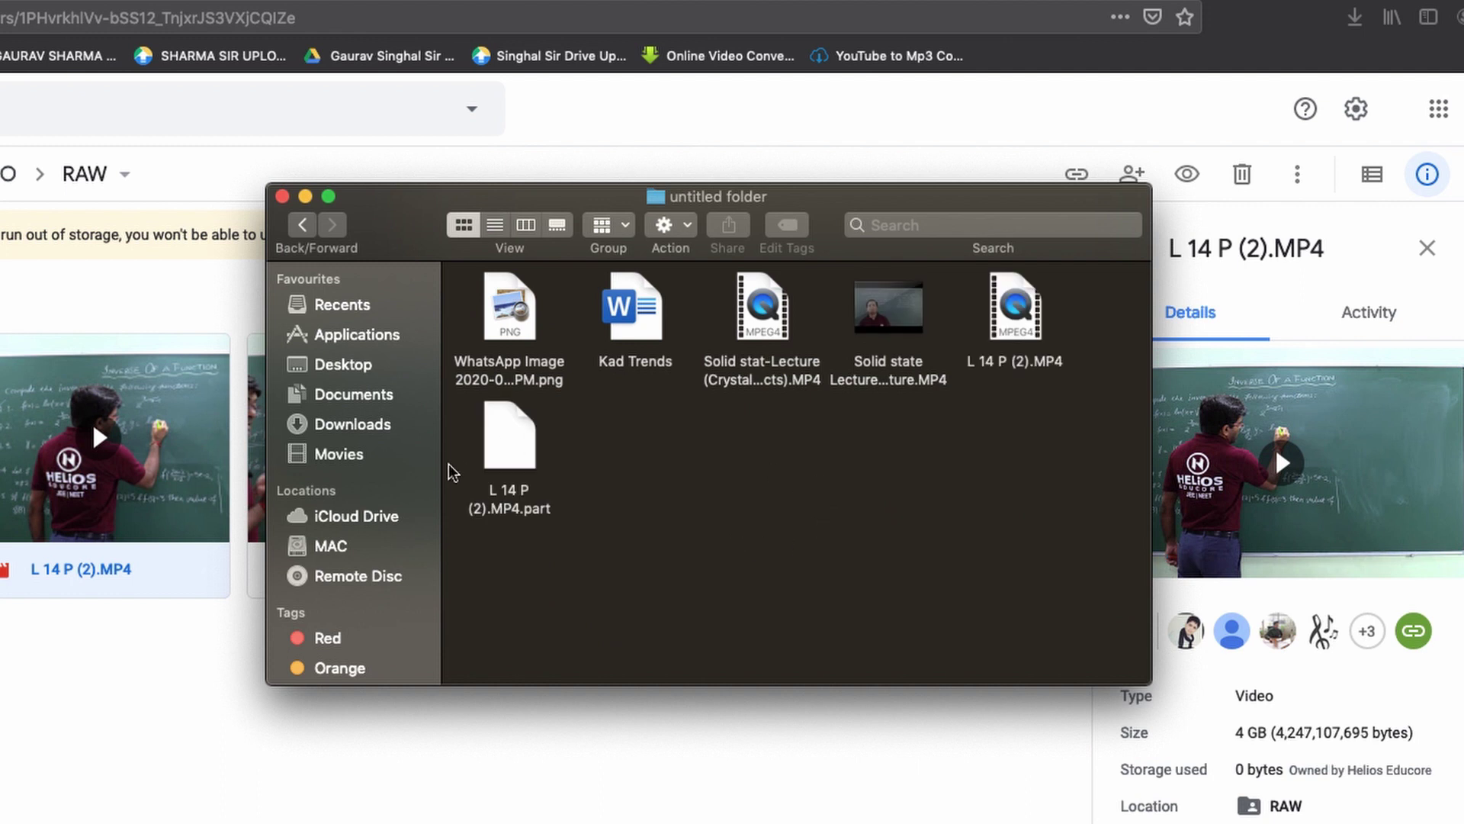
left_click(303, 224)
scroll(954, 620, "down", 10)
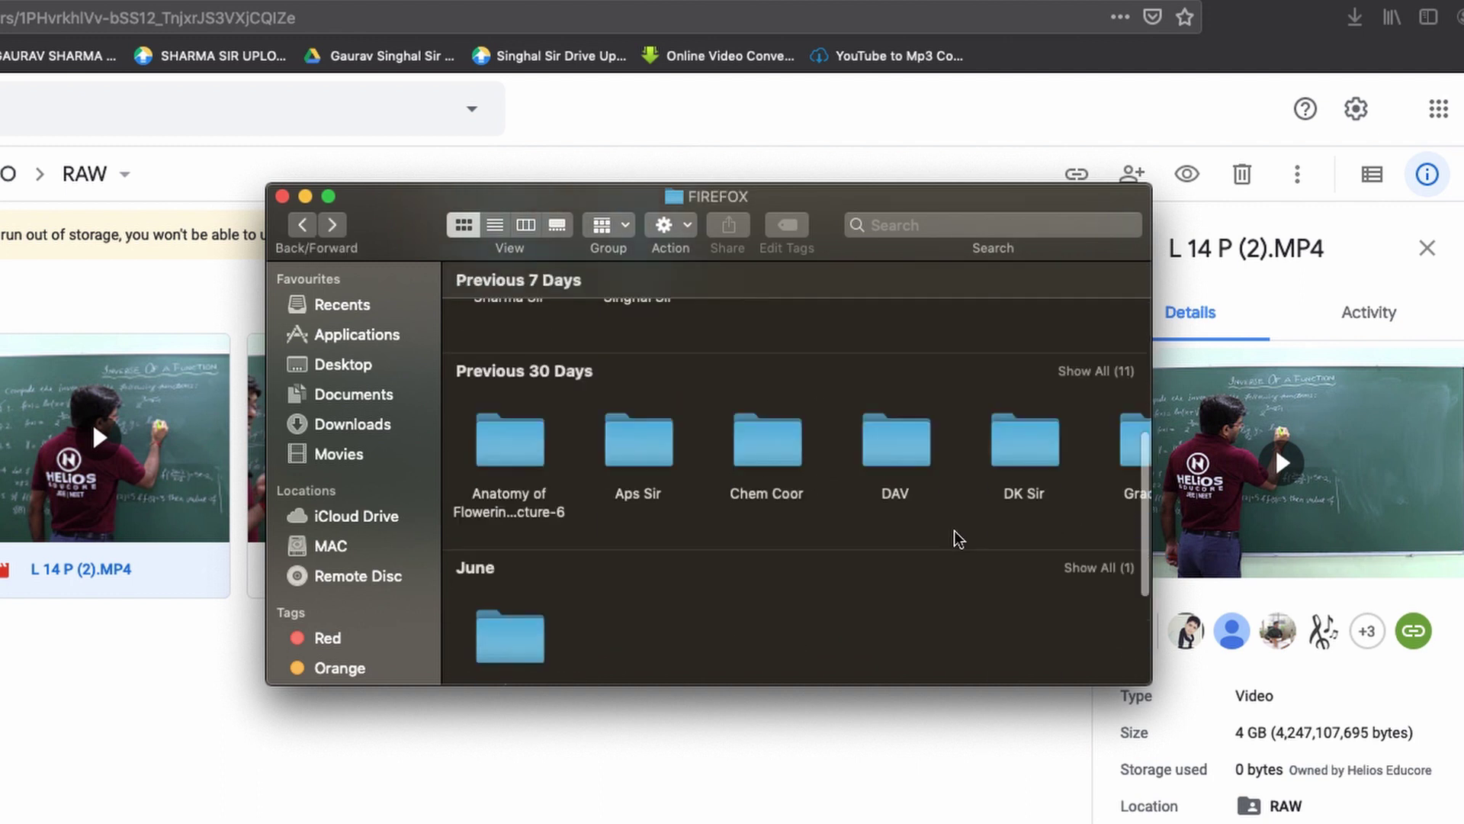
Remove the failed L 14 P (2).MP4 entry from the browser's download history.
left_click(1354, 17)
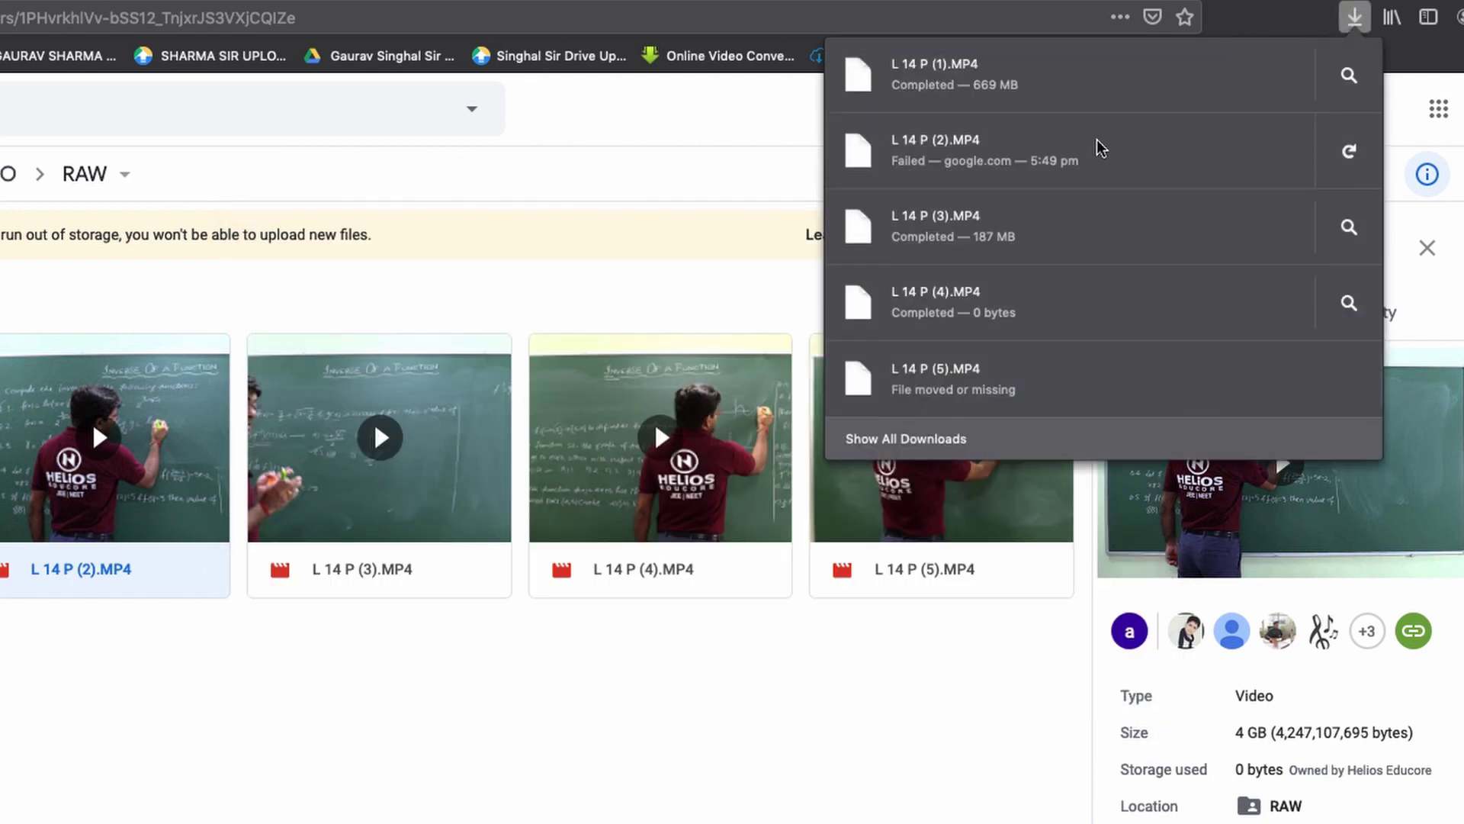
right_click(1098, 147)
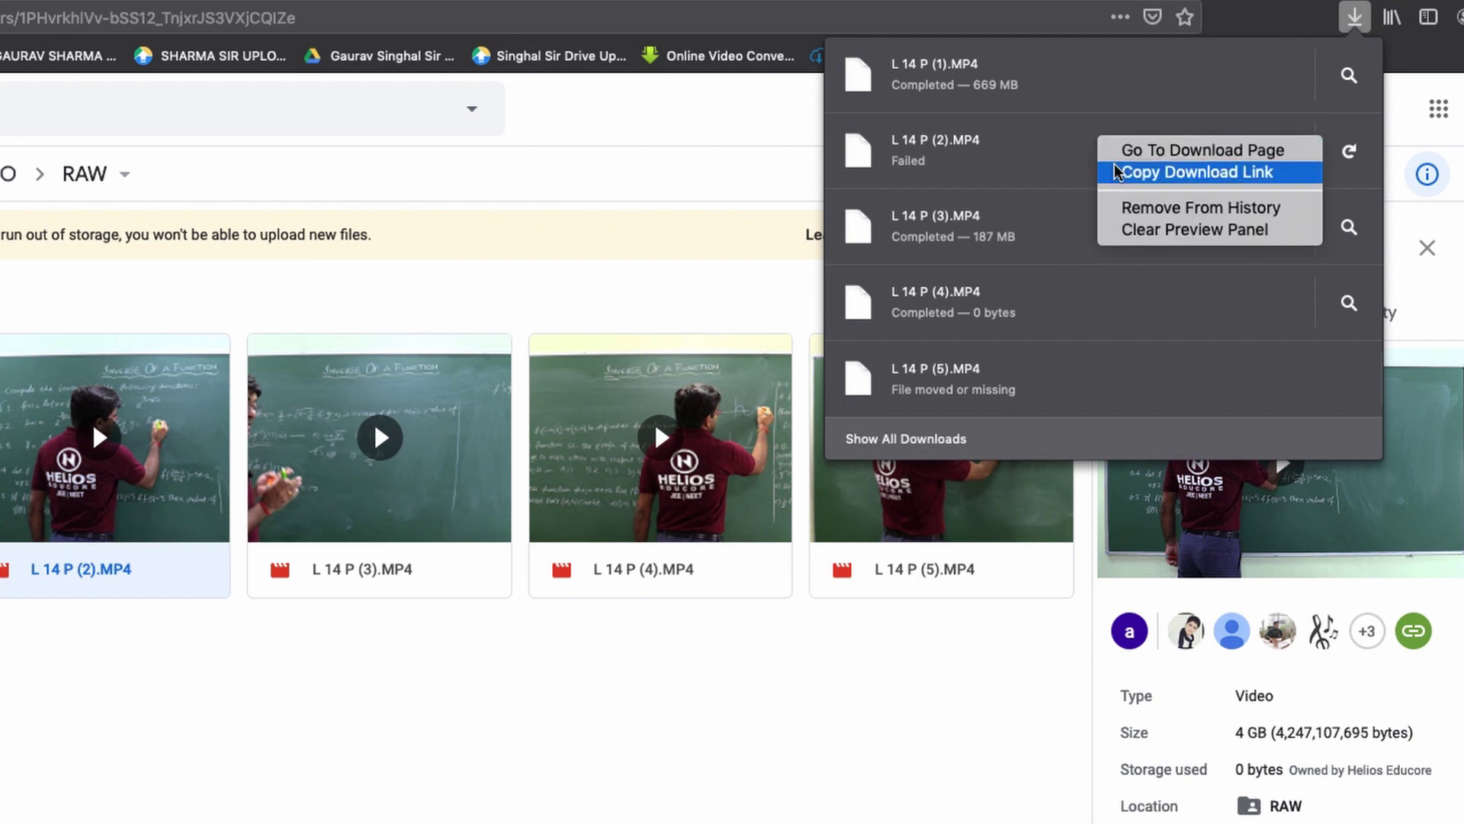
left_click(1131, 217)
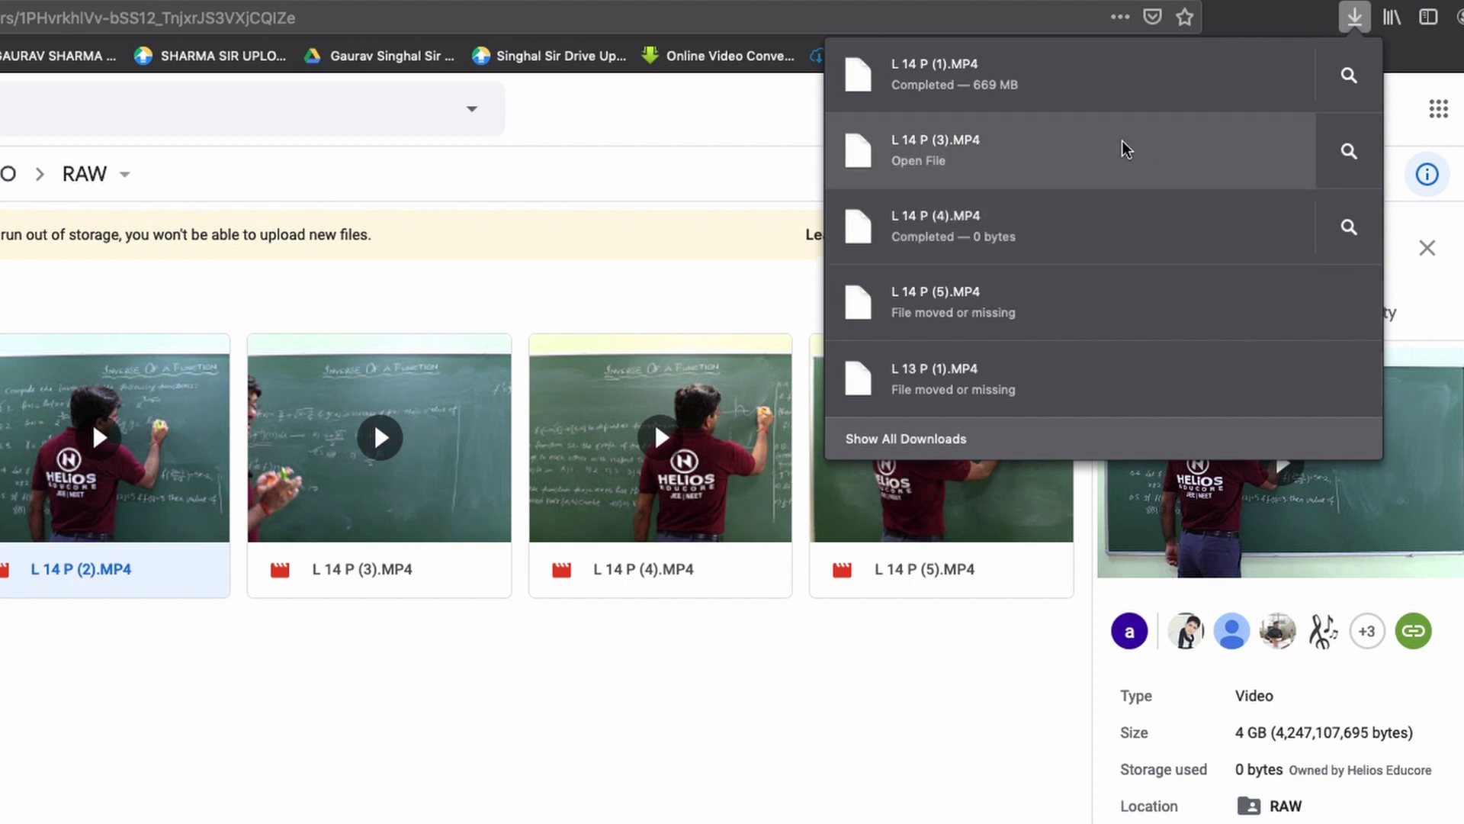
left_click(462, 748)
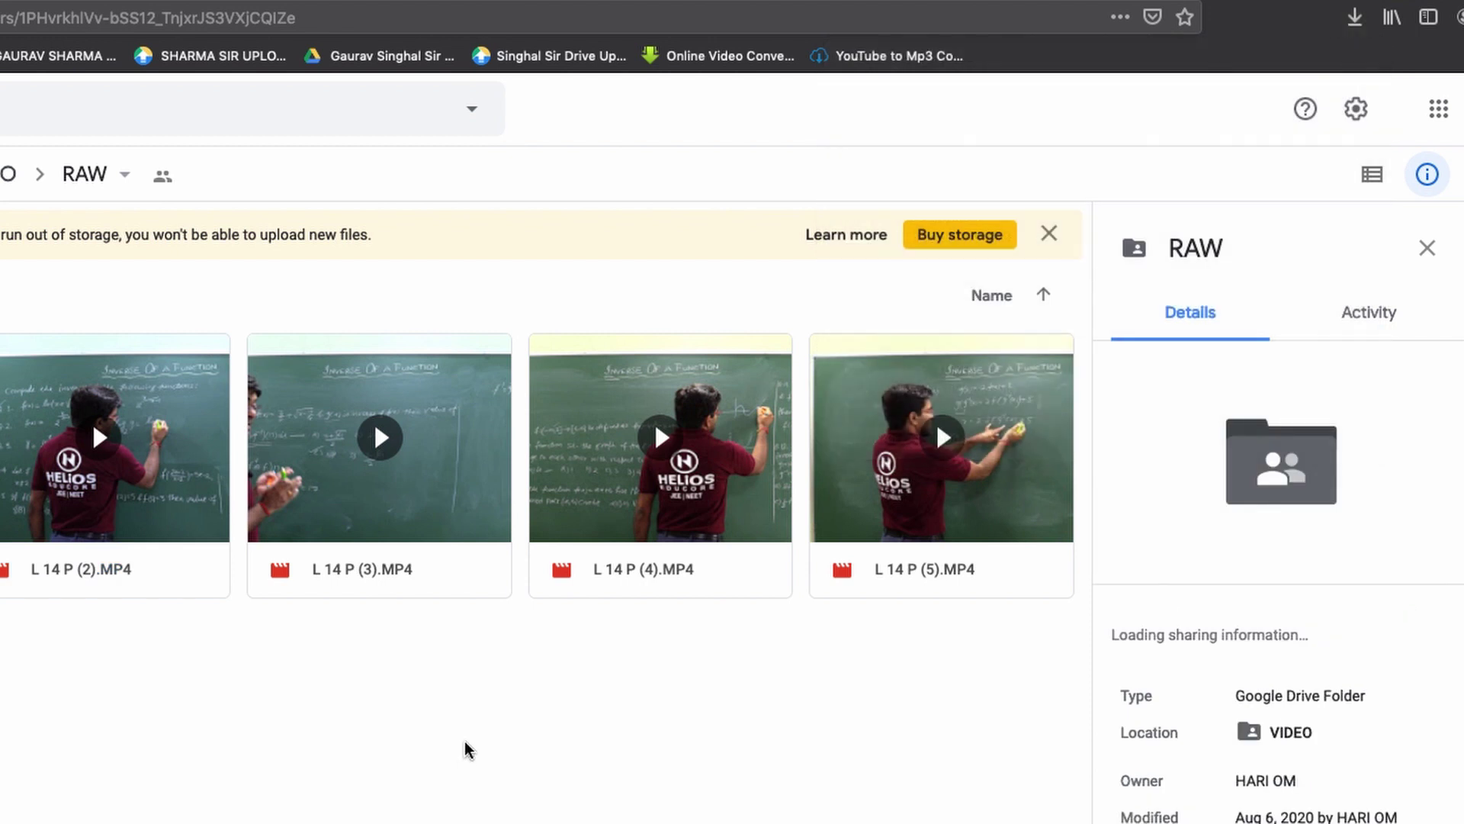
Download L 14 P (2).MP4 from the RAW folder again, accepting the download without a virus scan.
left_click(78, 476)
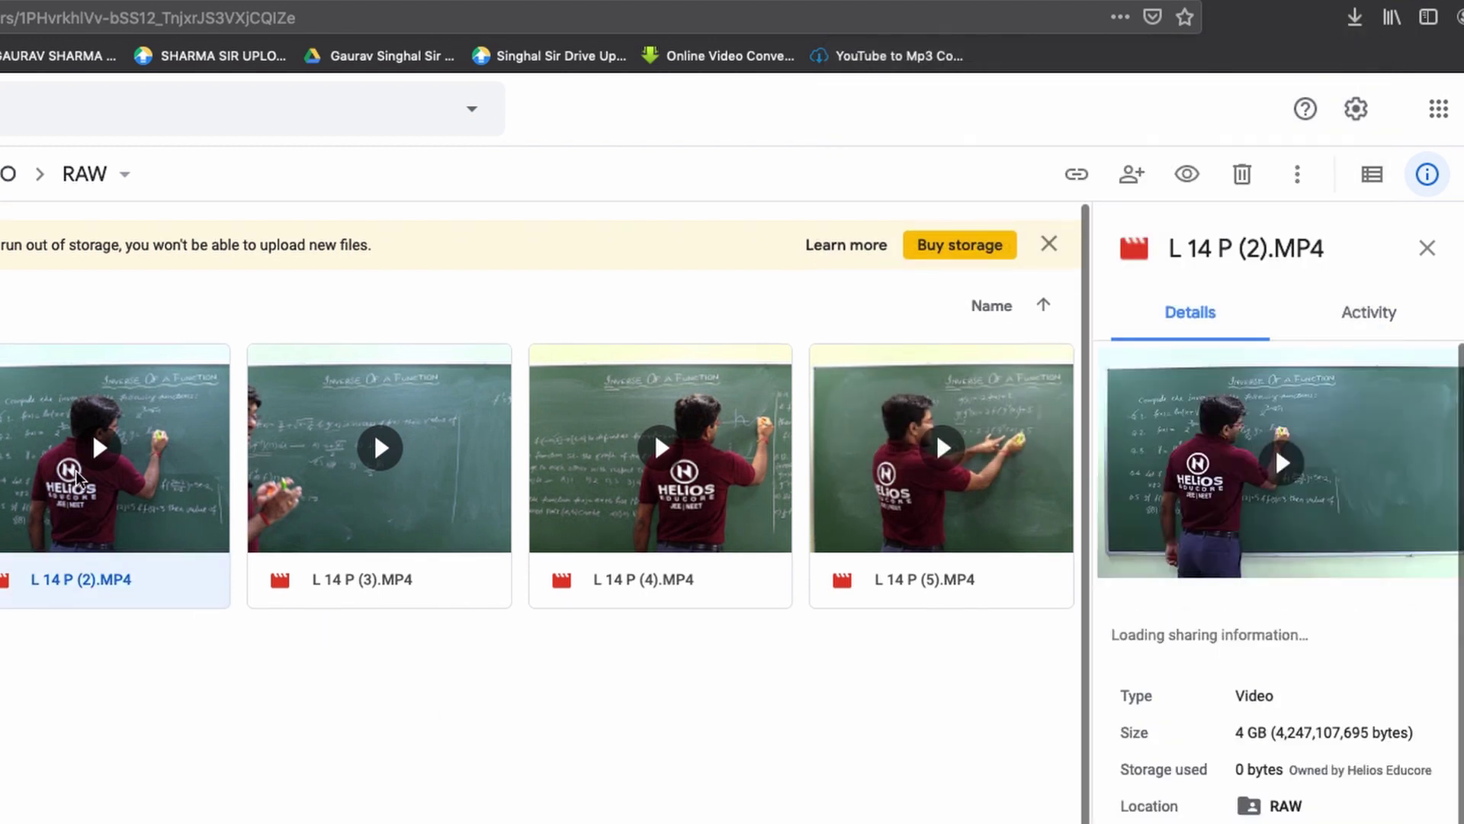
right_click(79, 474)
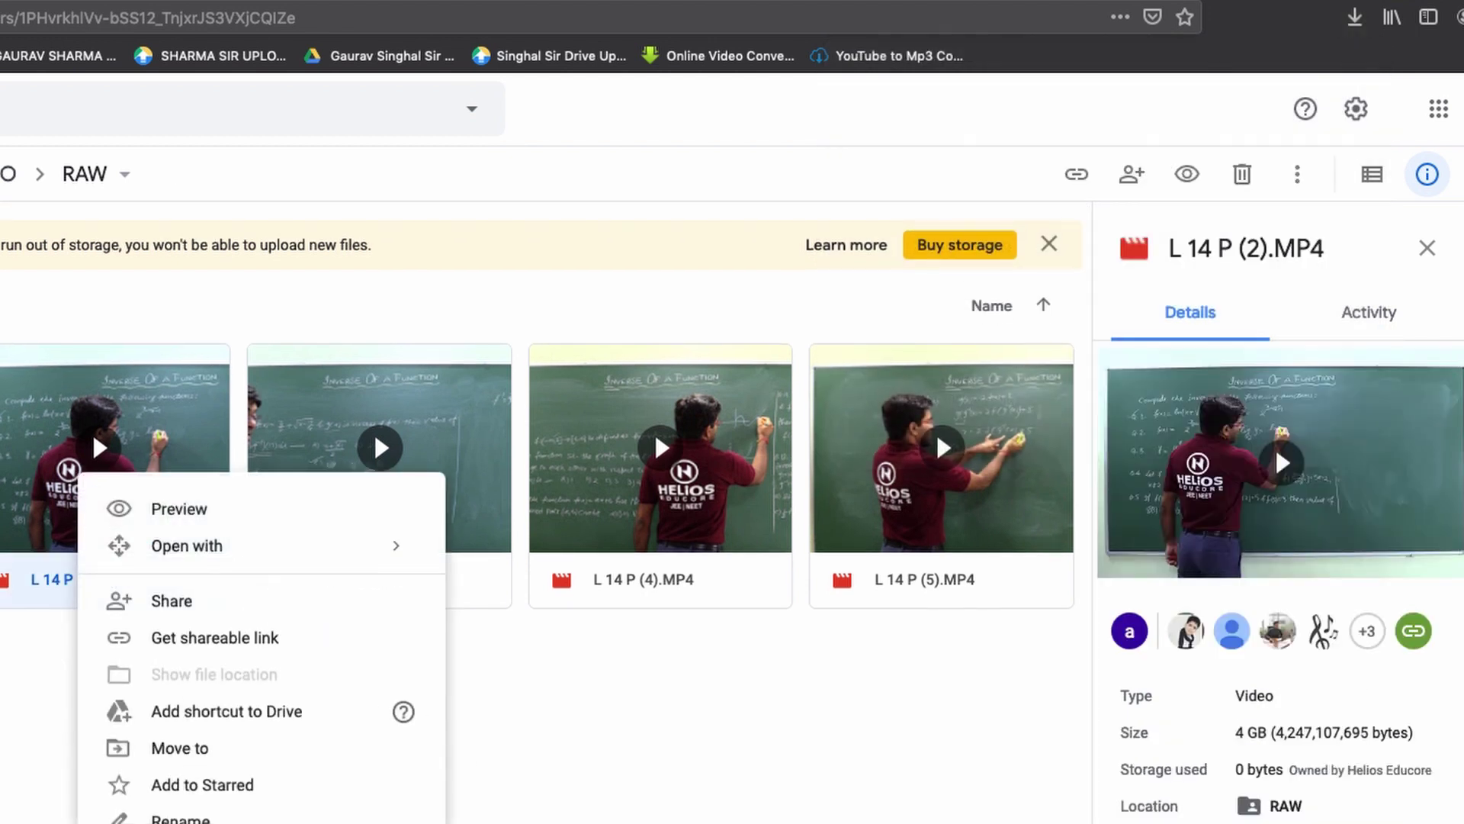
left_click(180, 822)
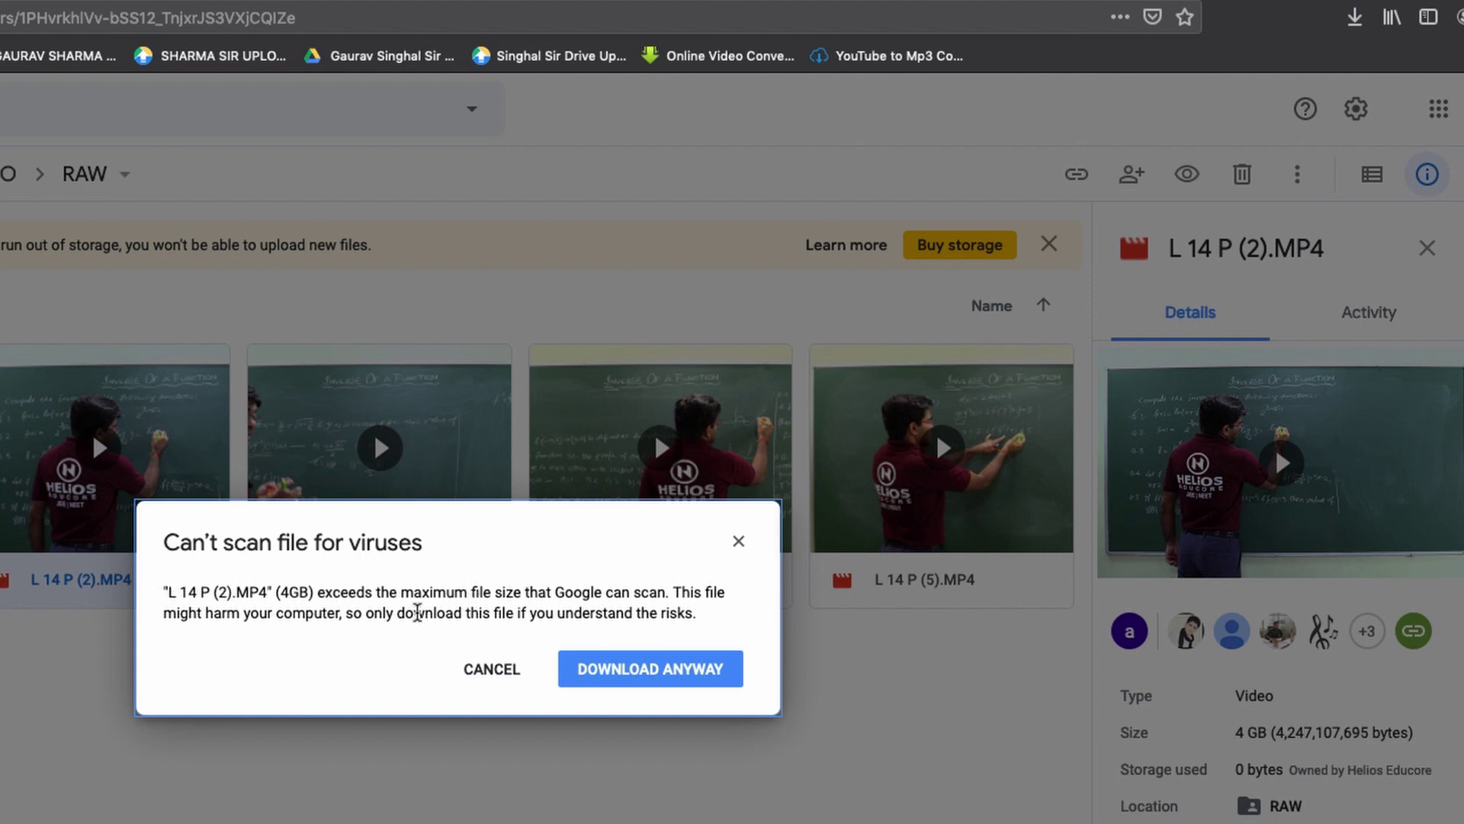
left_click(650, 669)
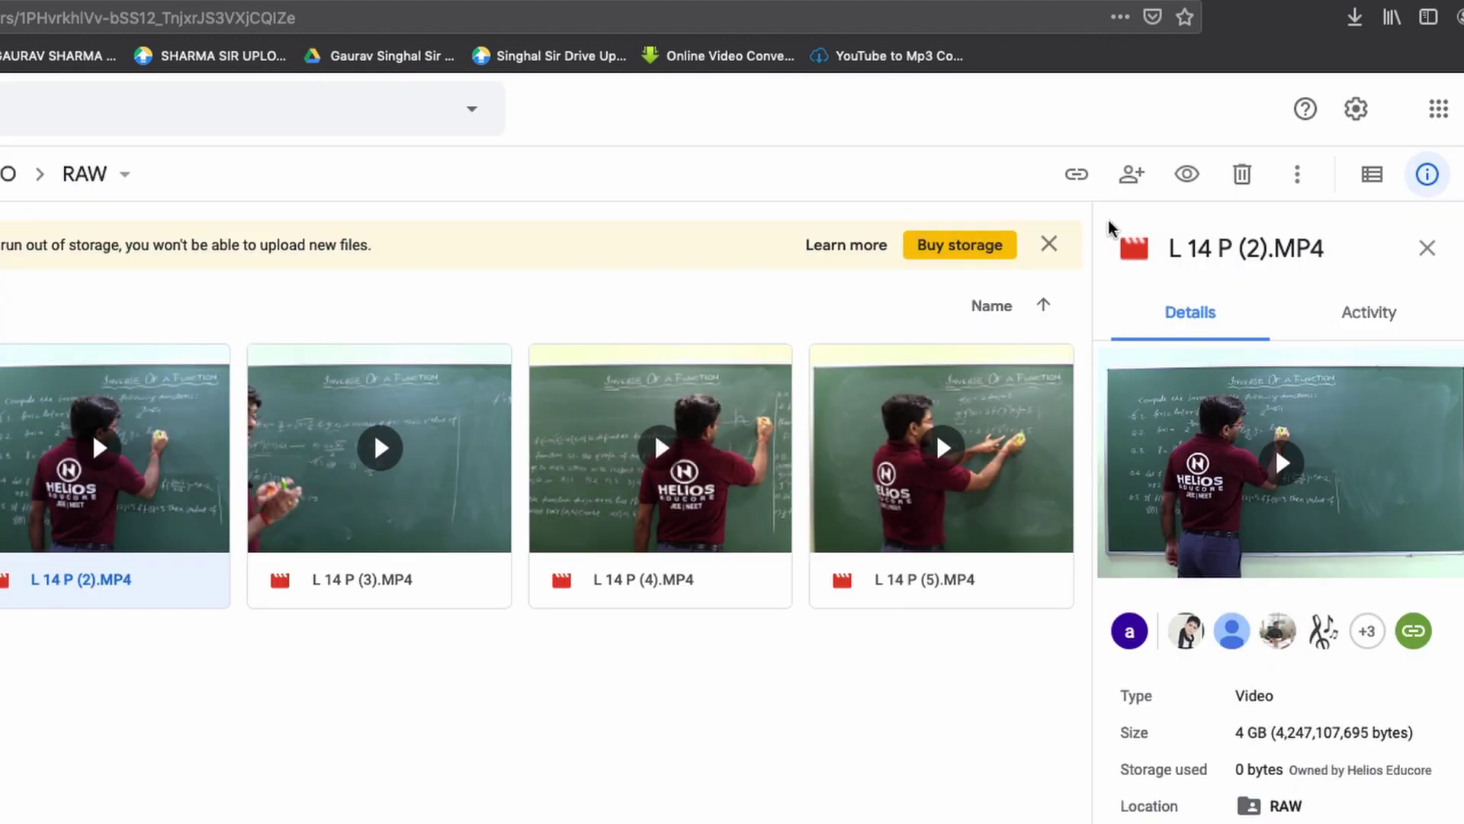
Pause the new L 14 P (2).MP4 download in the browser's download list.
left_click(1359, 16)
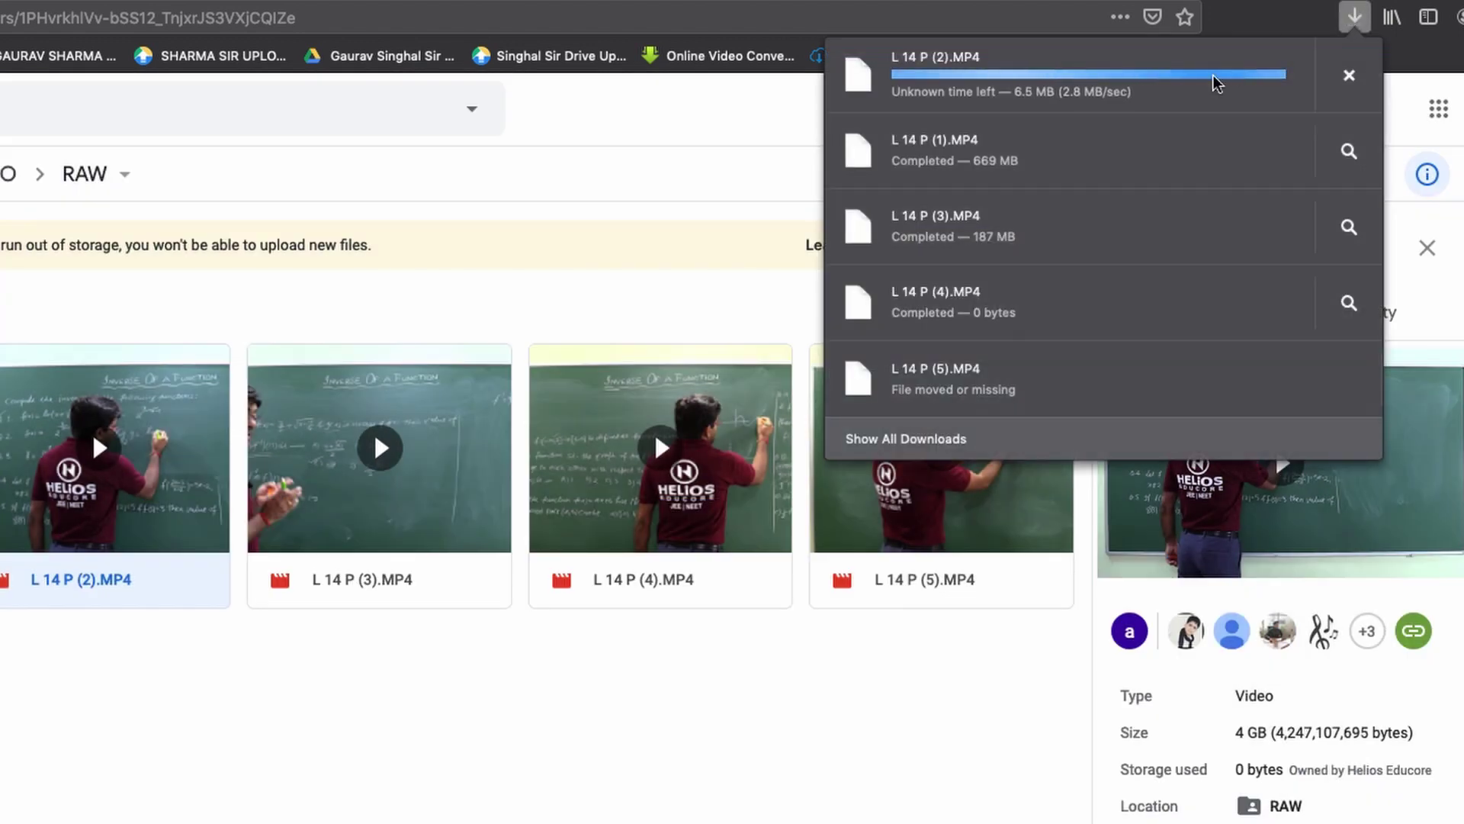
right_click(1161, 76)
left_click(1202, 87)
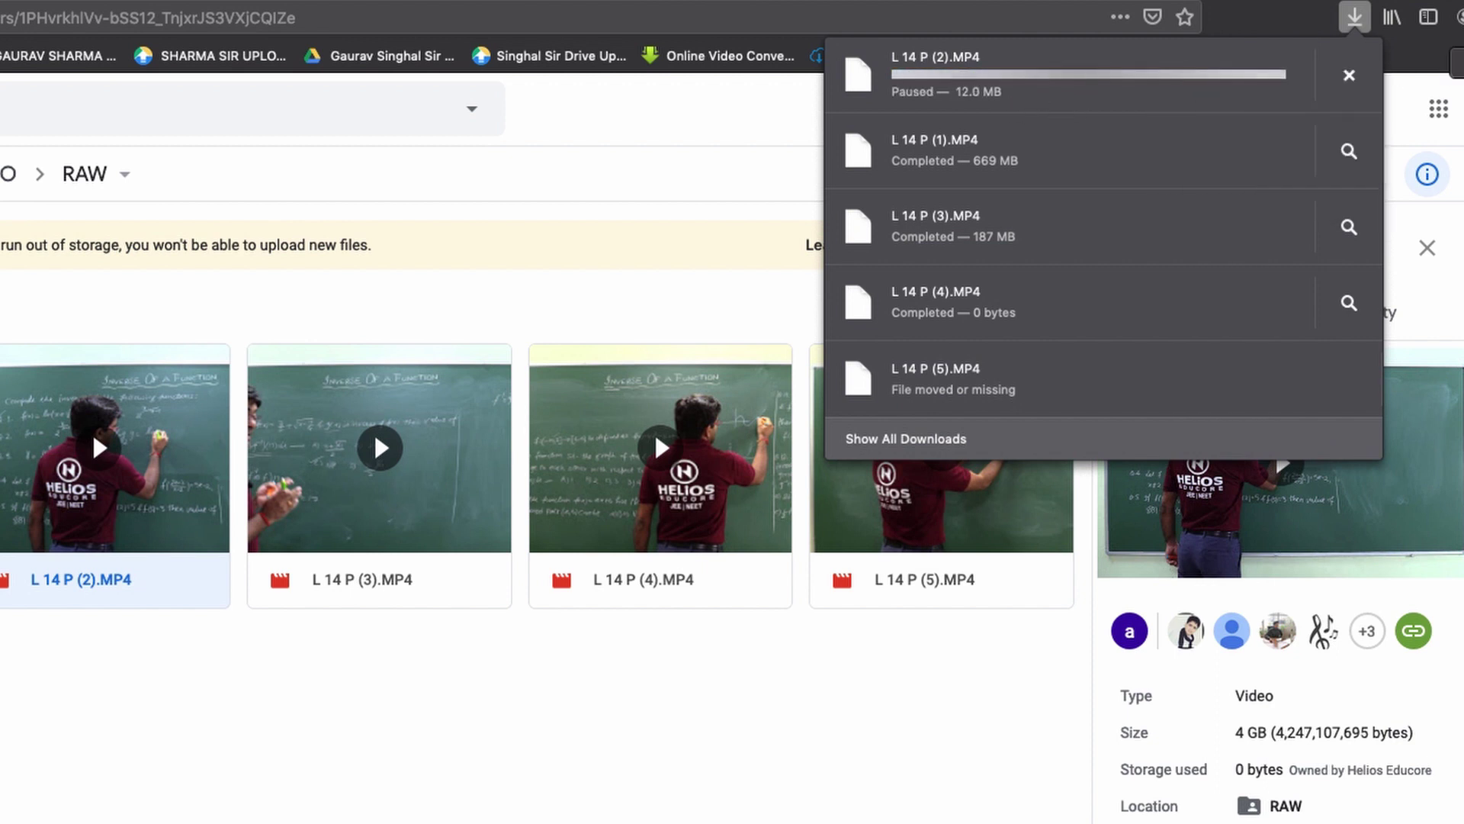
Switch to the FIREFOX folder in Finder and pick L 14 P (2).MP4 and L 14 P (2).MP4.part in the untitled folder for moving.
left_click(1348, 151)
scroll(902, 427, "up", 5)
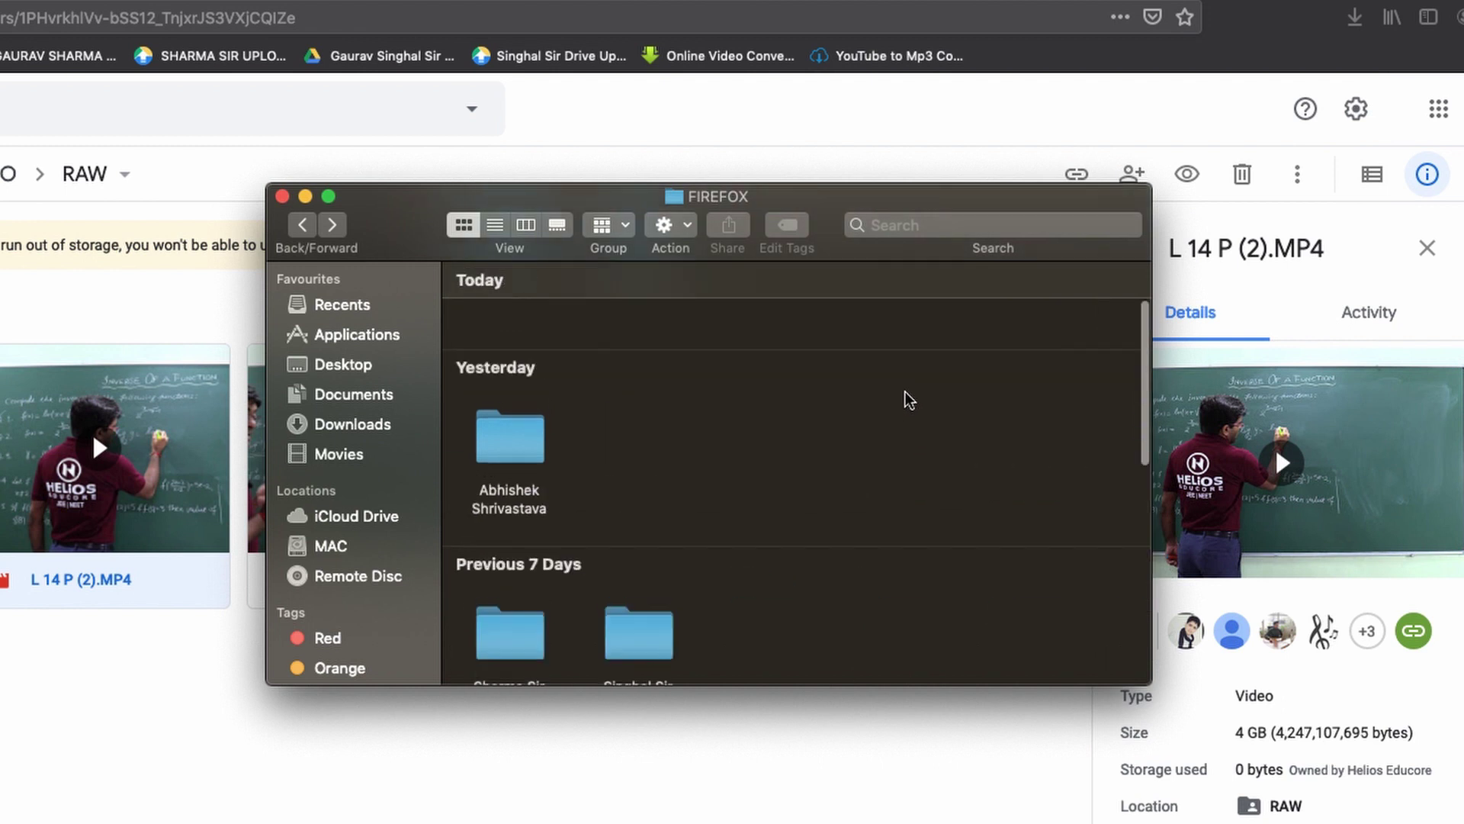
scroll(637, 433, "down", 3)
scroll(638, 425, "up", 3)
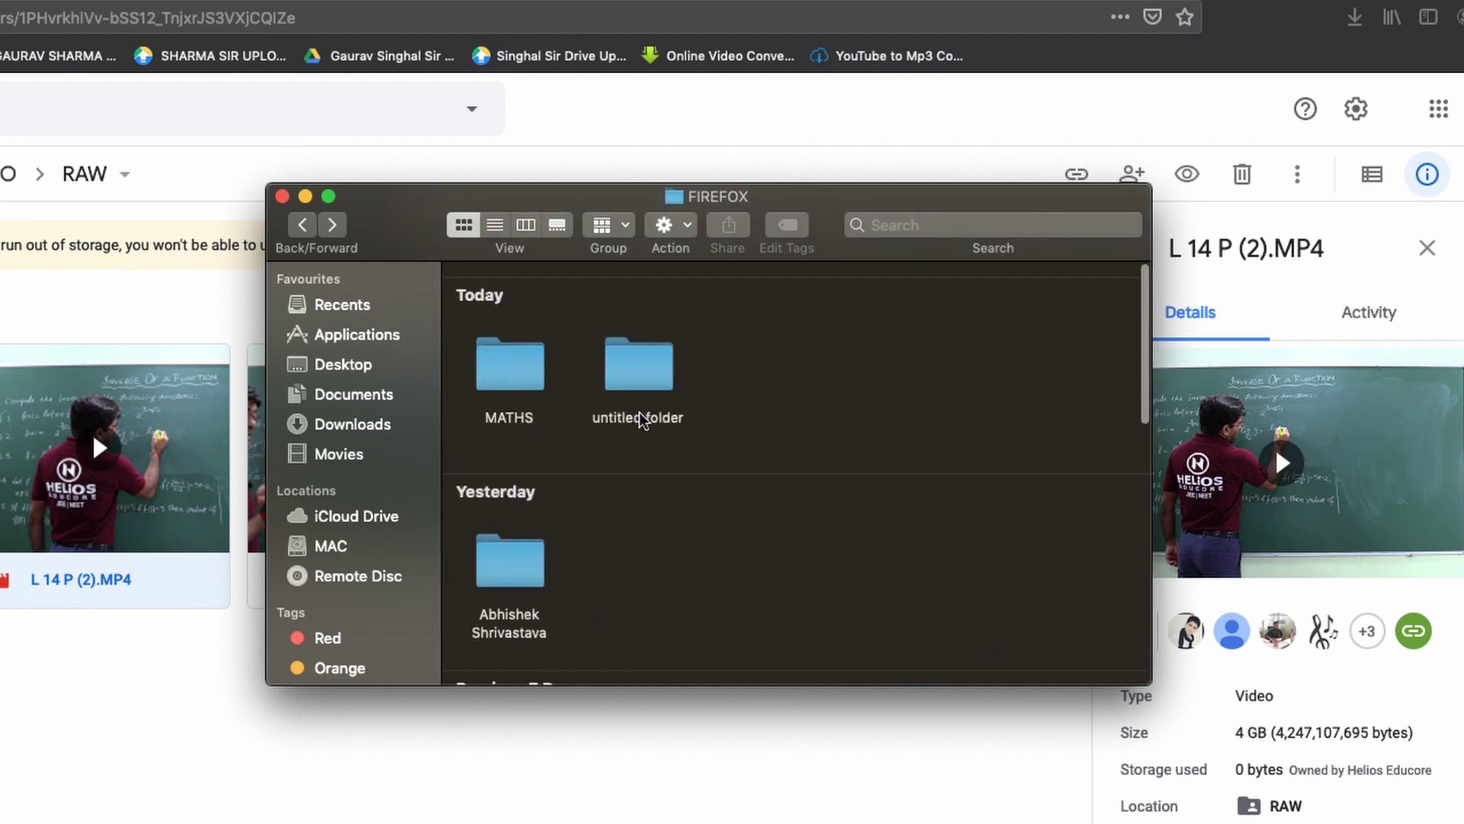
double_click(639, 344)
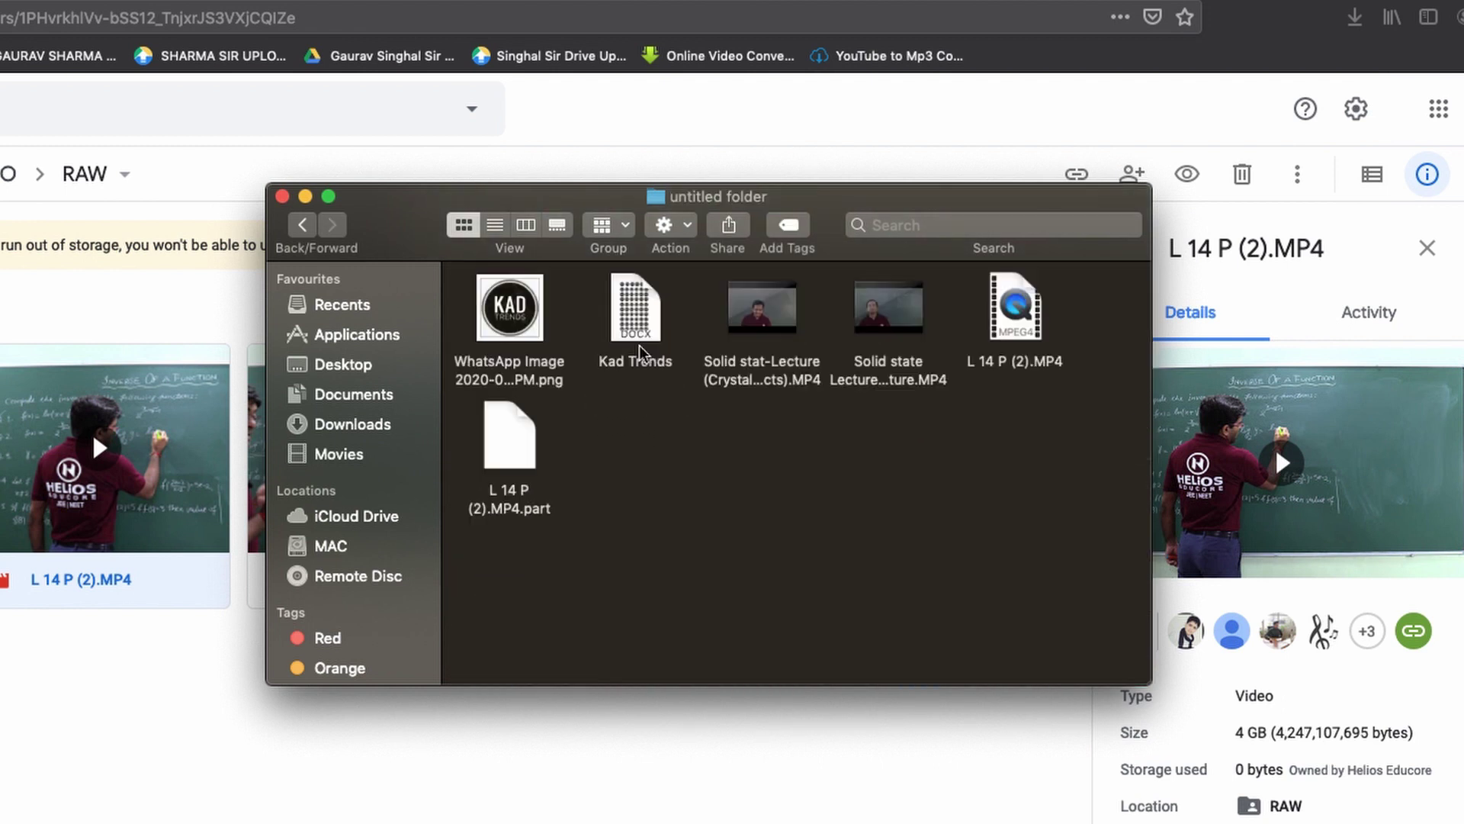
left_click(1003, 335)
left_click(509, 443, "super")
Move both saved files back into the FIREFOX folder, replacing all same-named files there, and close the folder window.
left_click(302, 224)
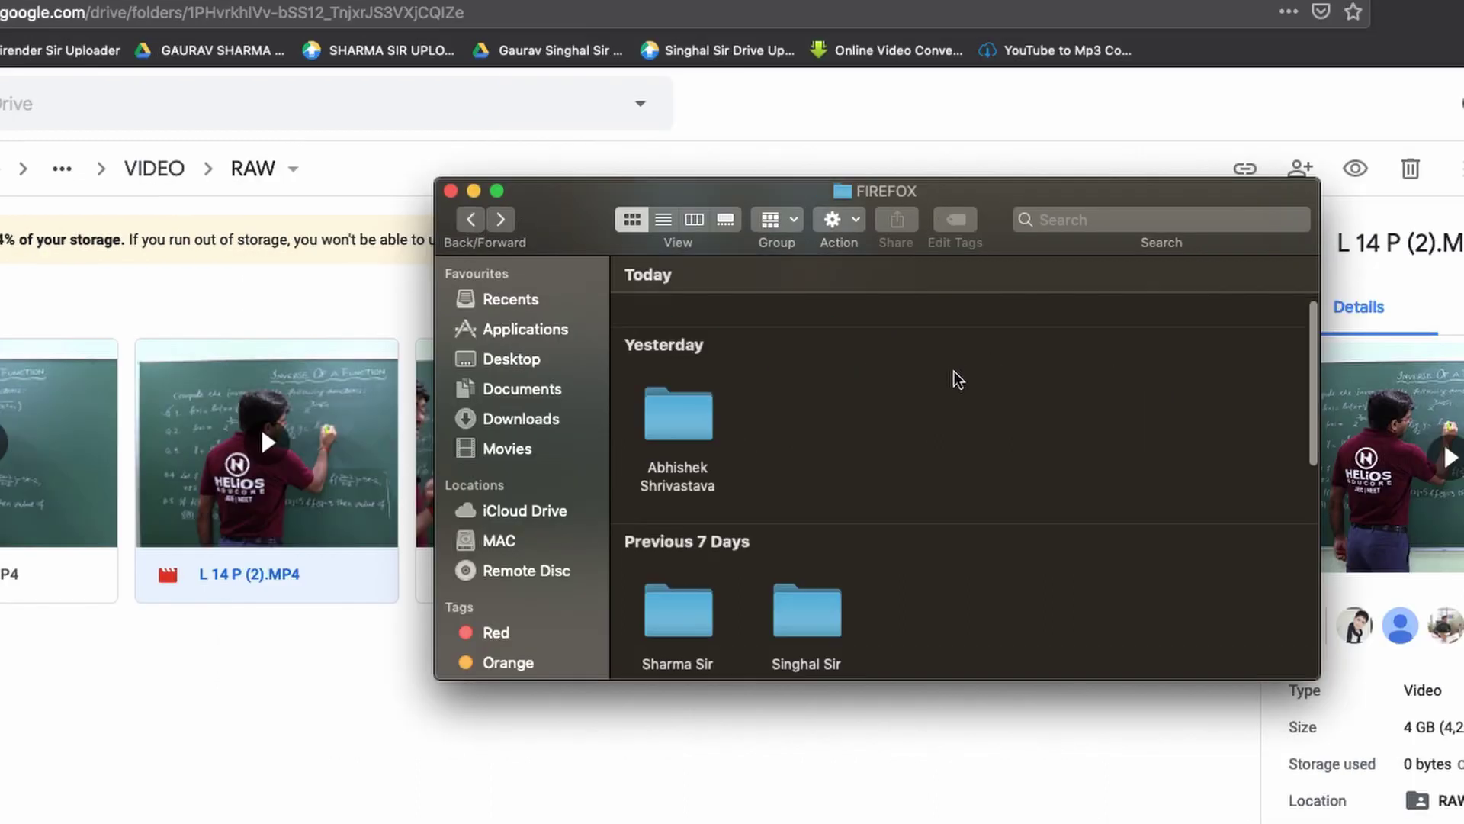
scroll(957, 381, "down", 6)
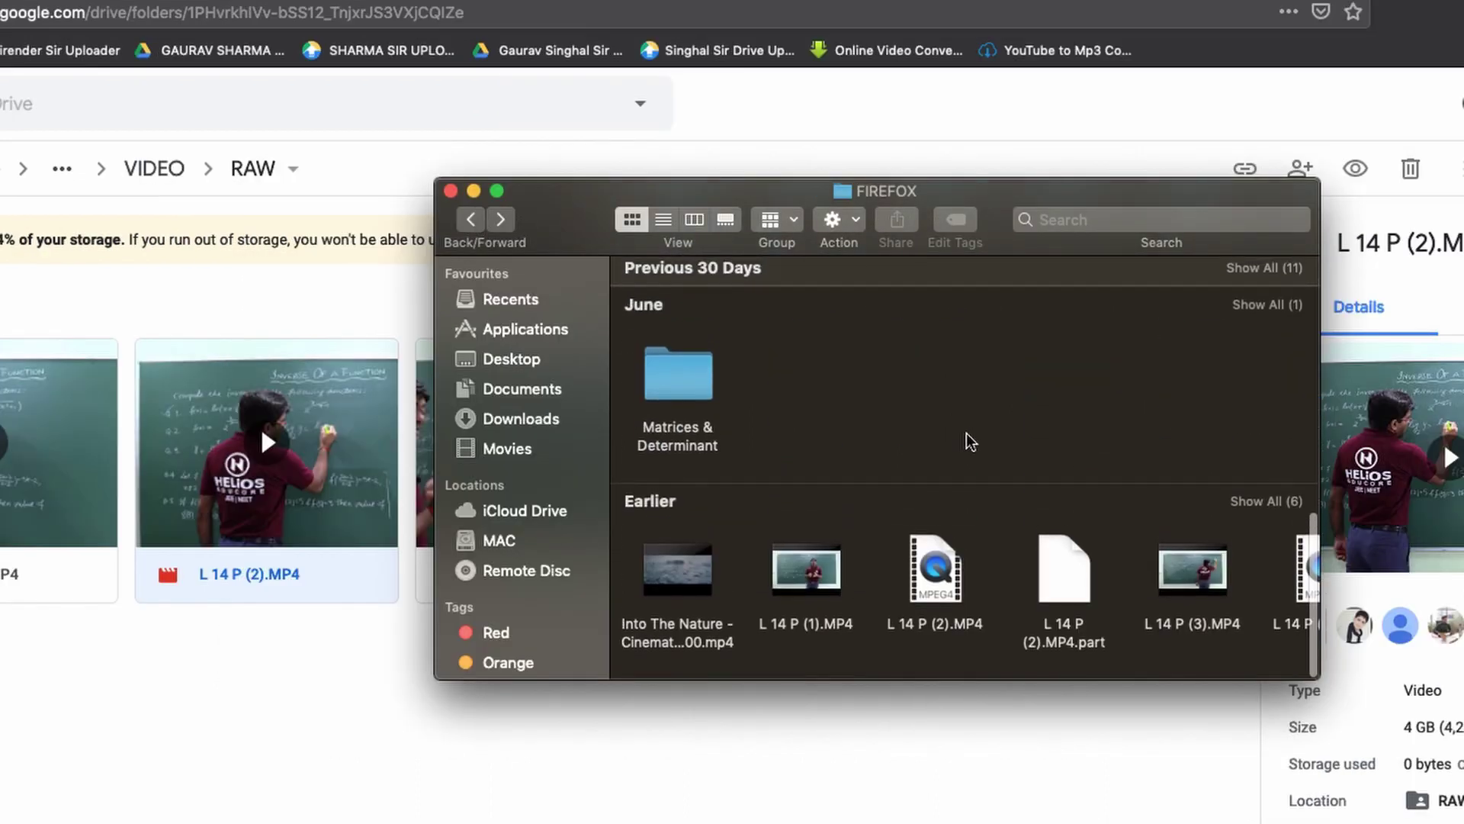
key("super+alt+v")
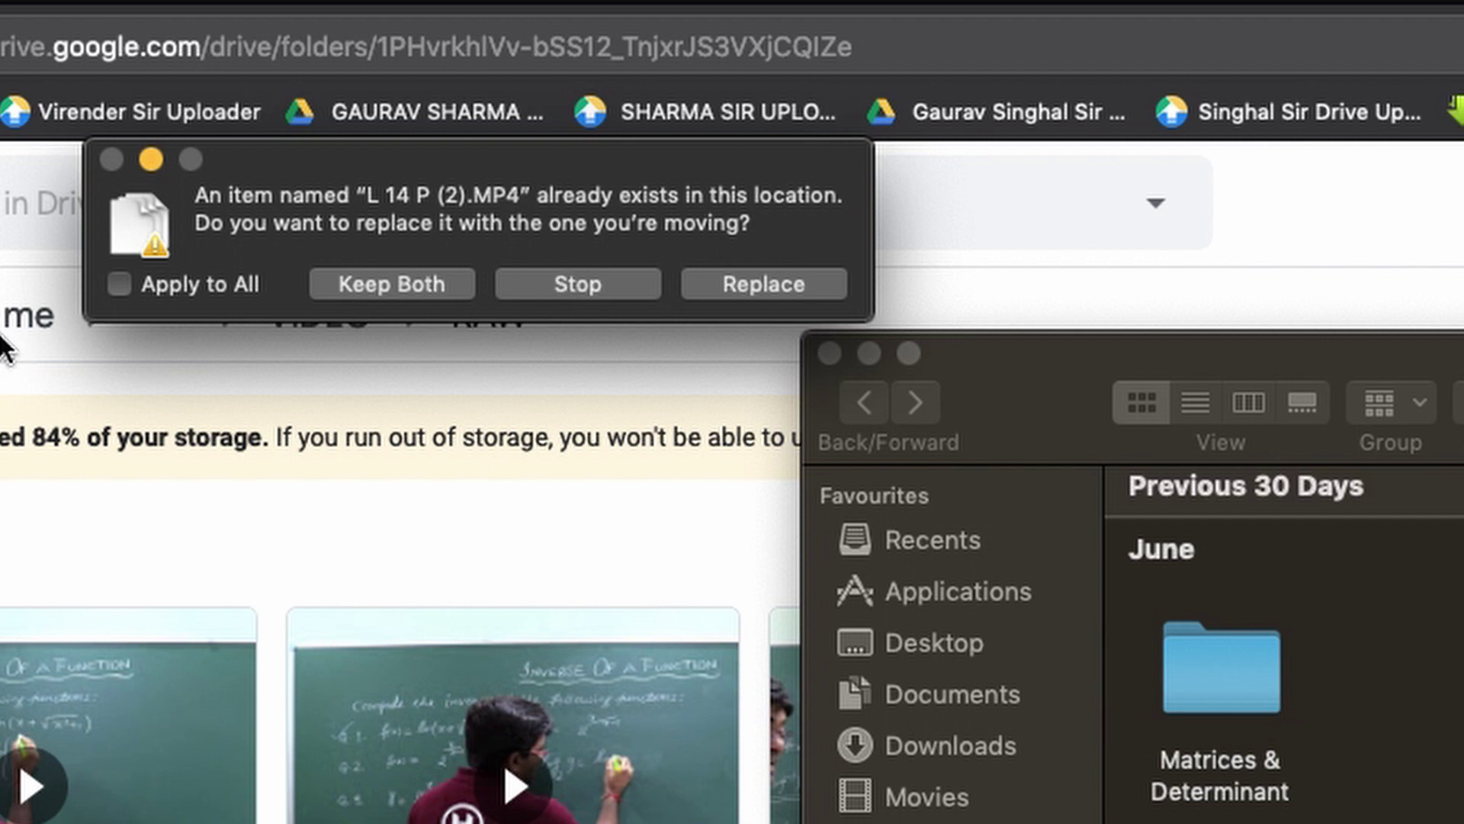
left_click(122, 287)
left_click(762, 285)
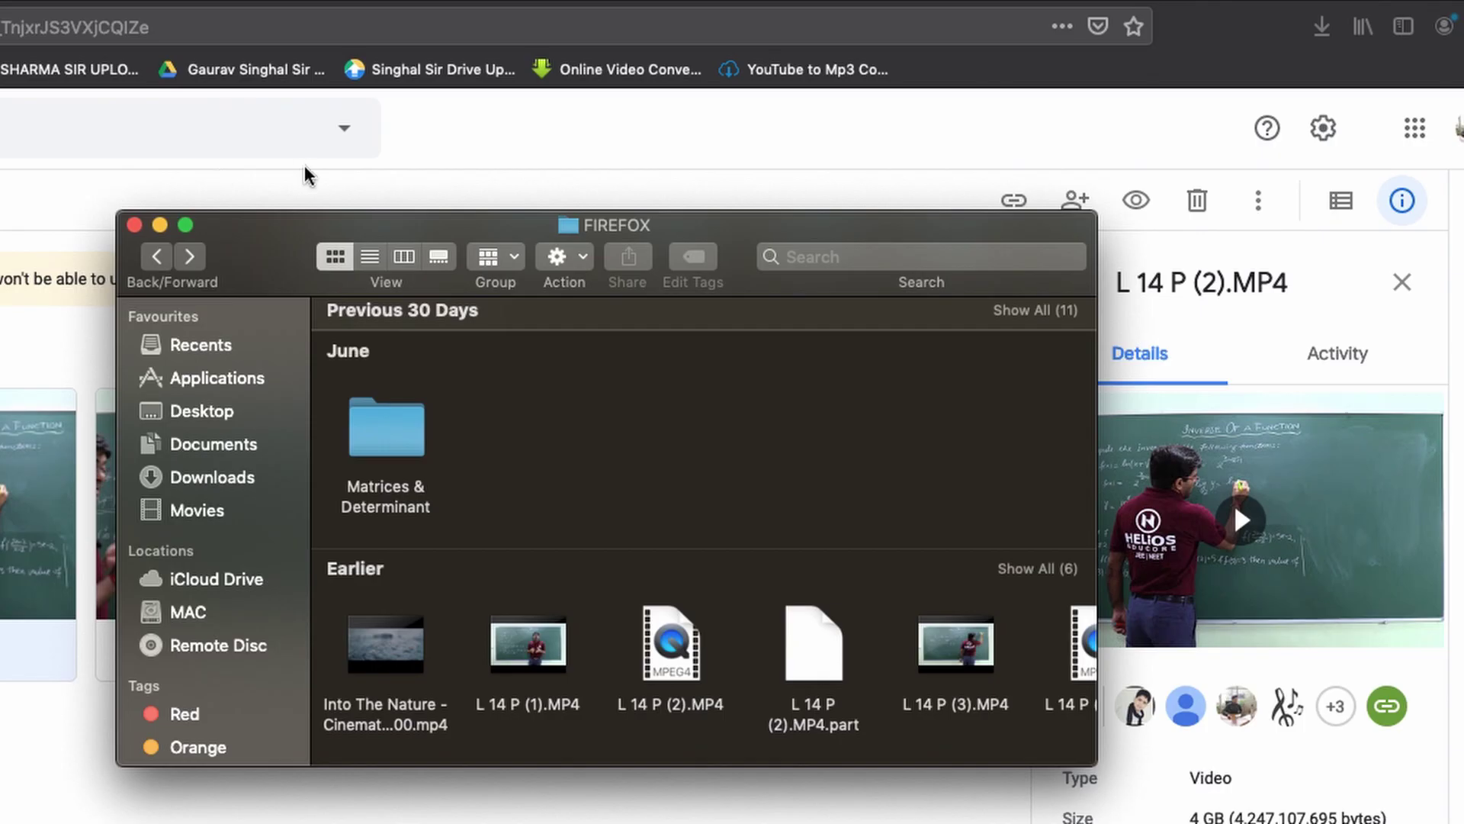
key("super+w")
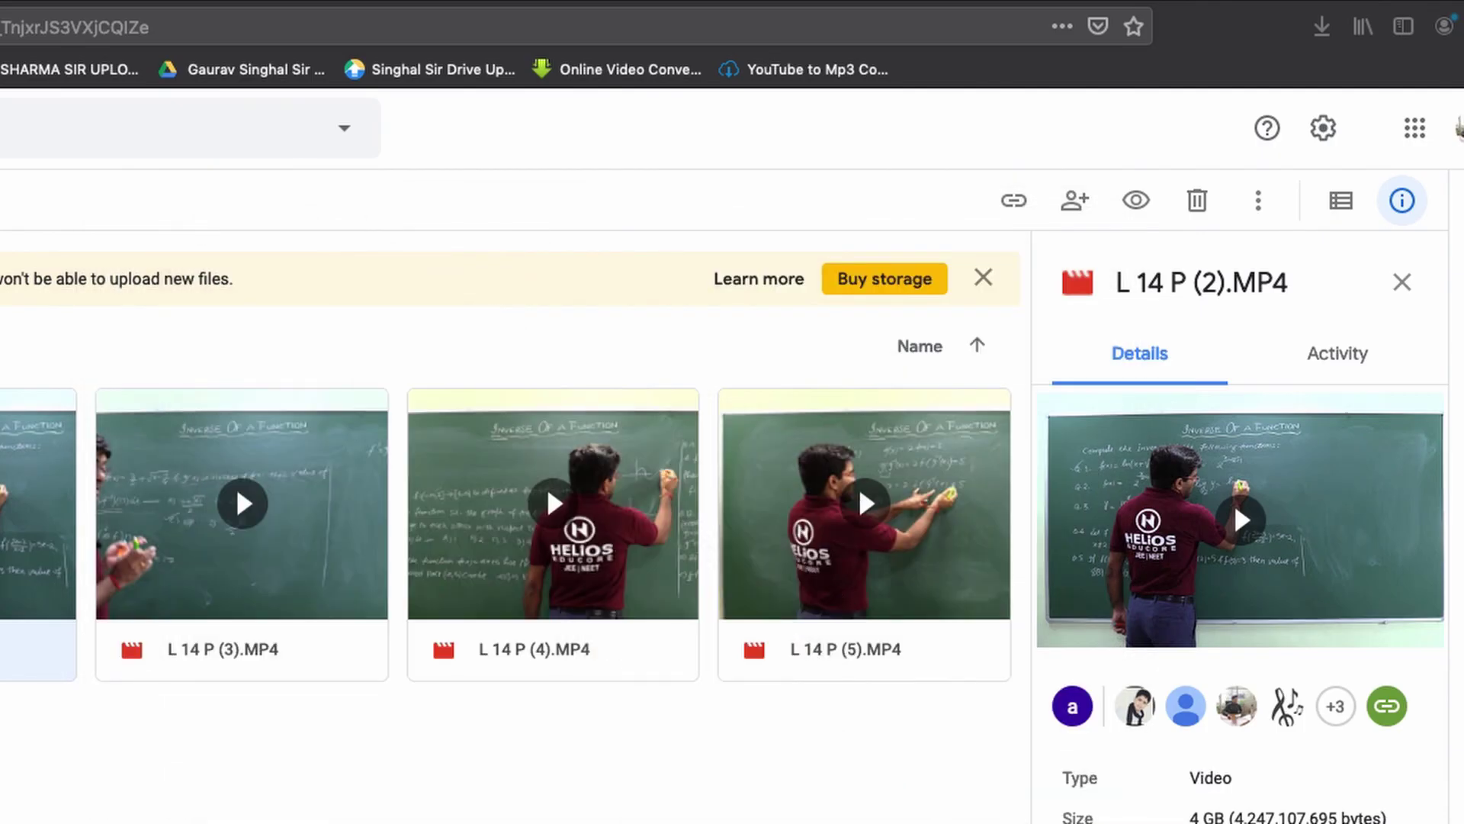
Resume the paused L 14 P (2).MP4 download in the browser's download list, check its progress and close the list.
left_click(1321, 26)
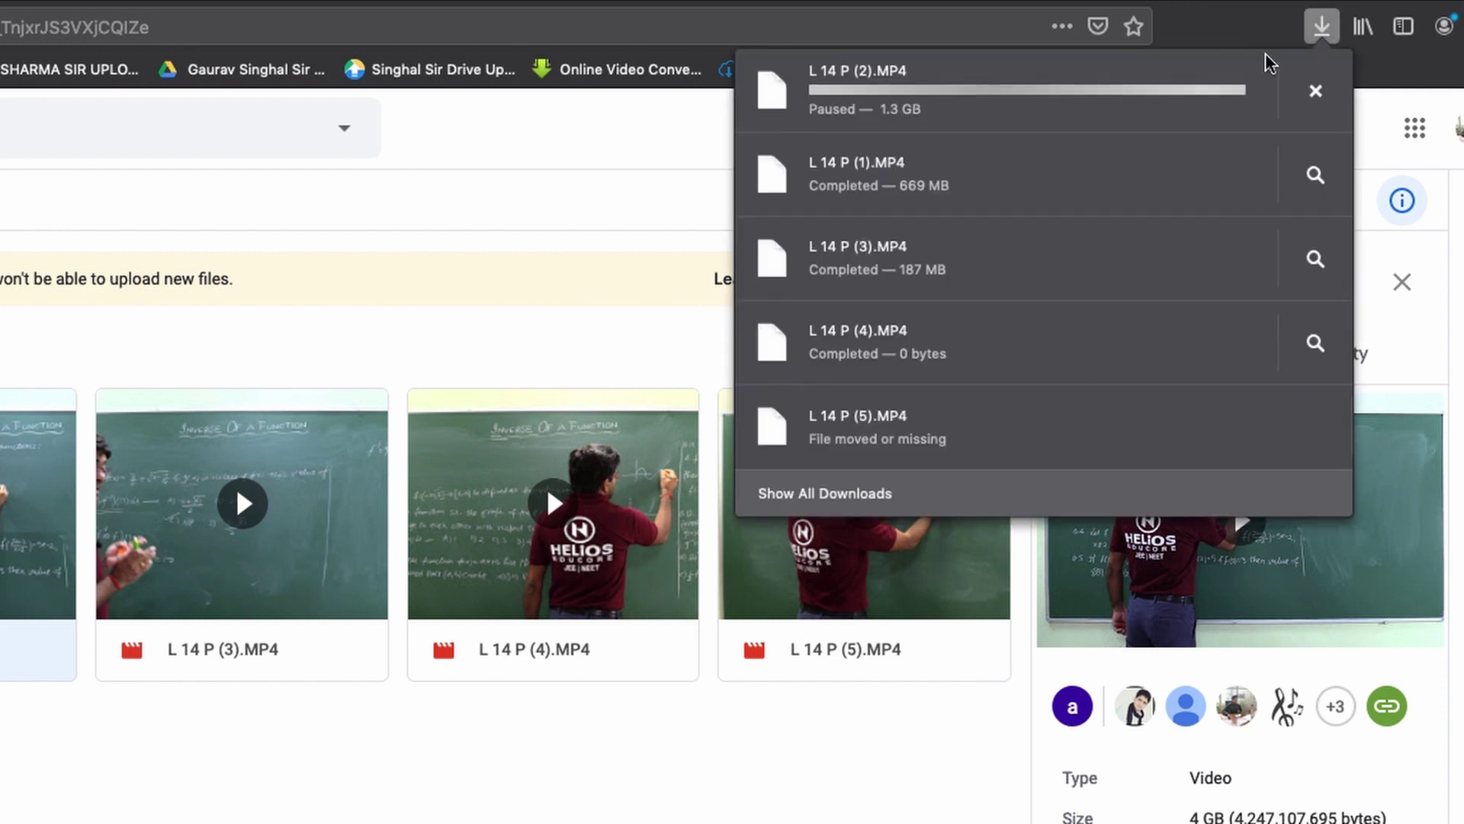
right_click(1186, 97)
left_click(1212, 104)
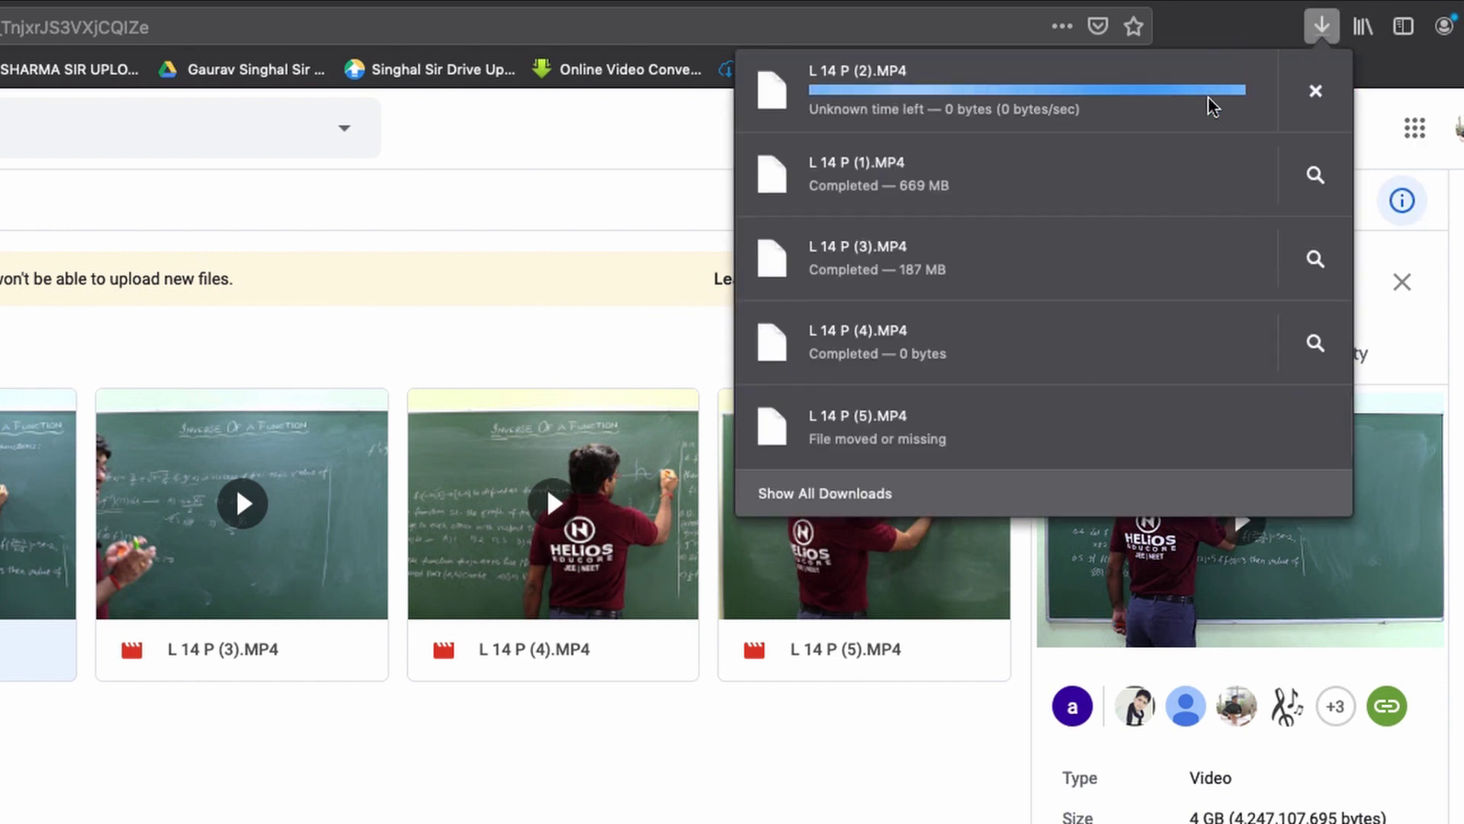
left_click(1293, 95)
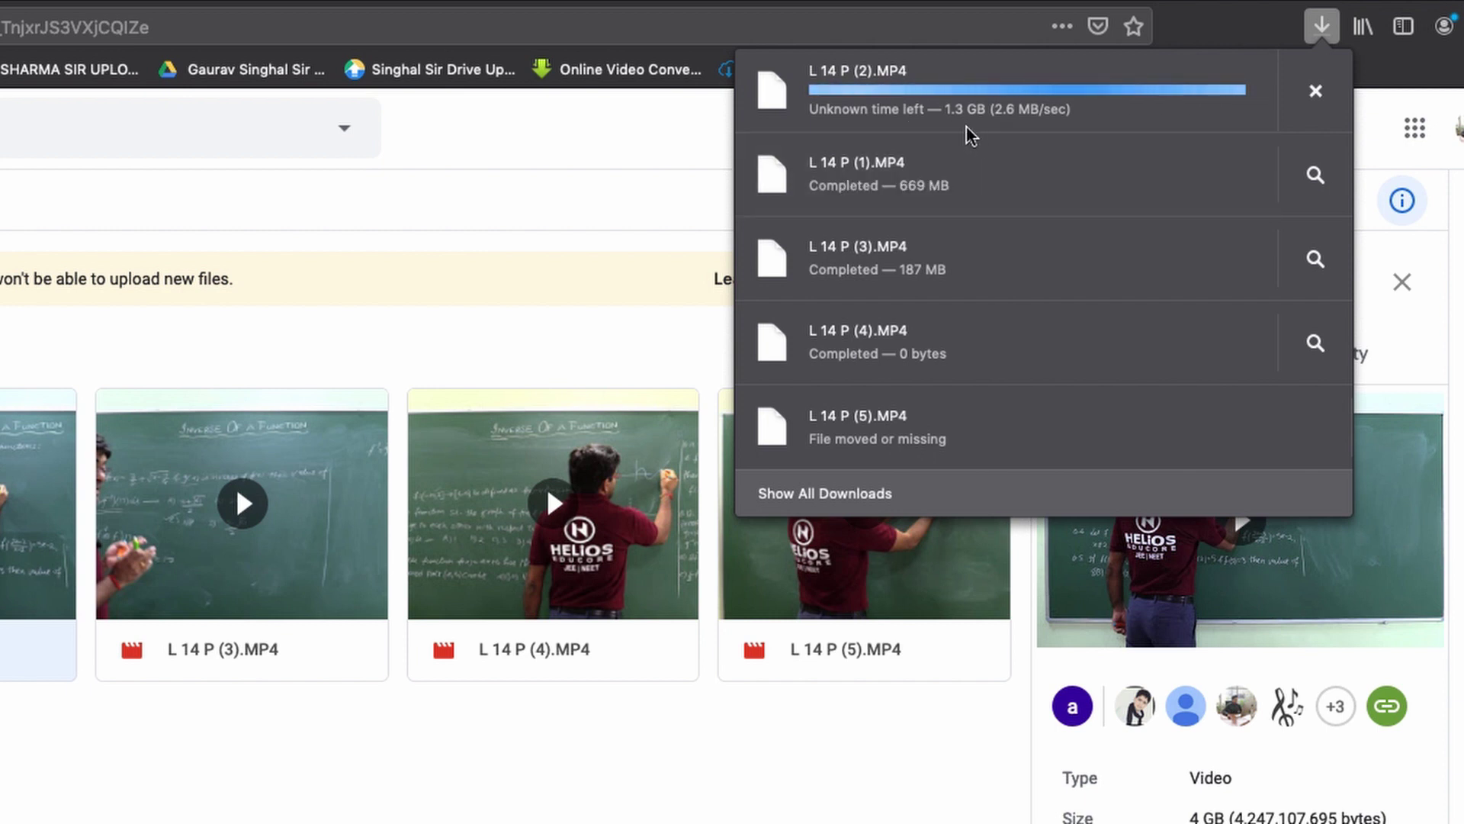
left_click(1296, 582)
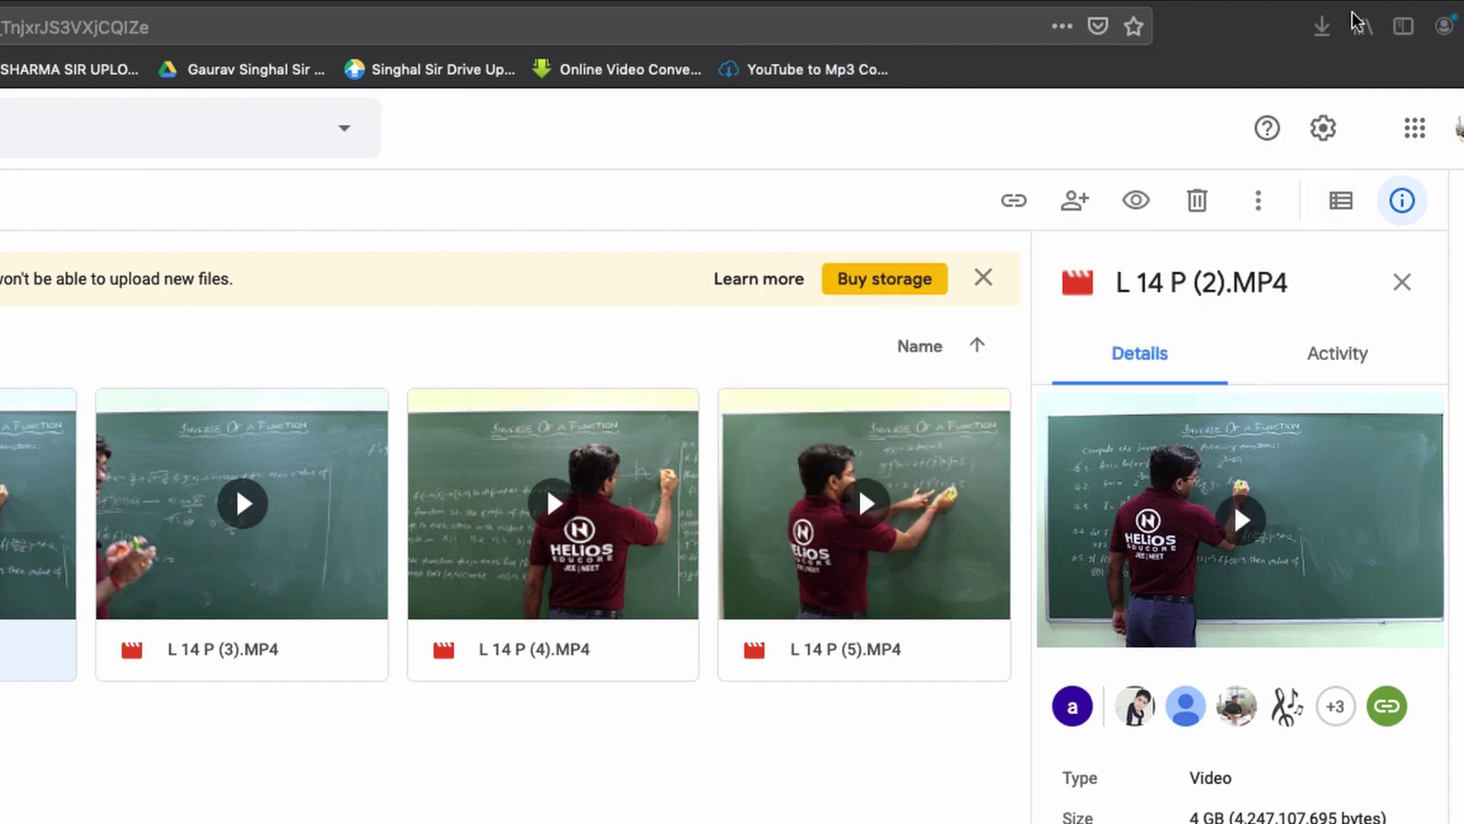
Preview the downloaded L 14 P (2).MP4 from the FIREFOX folder, skip to about 09:20 in the video, and close the preview.
left_click(1321, 25)
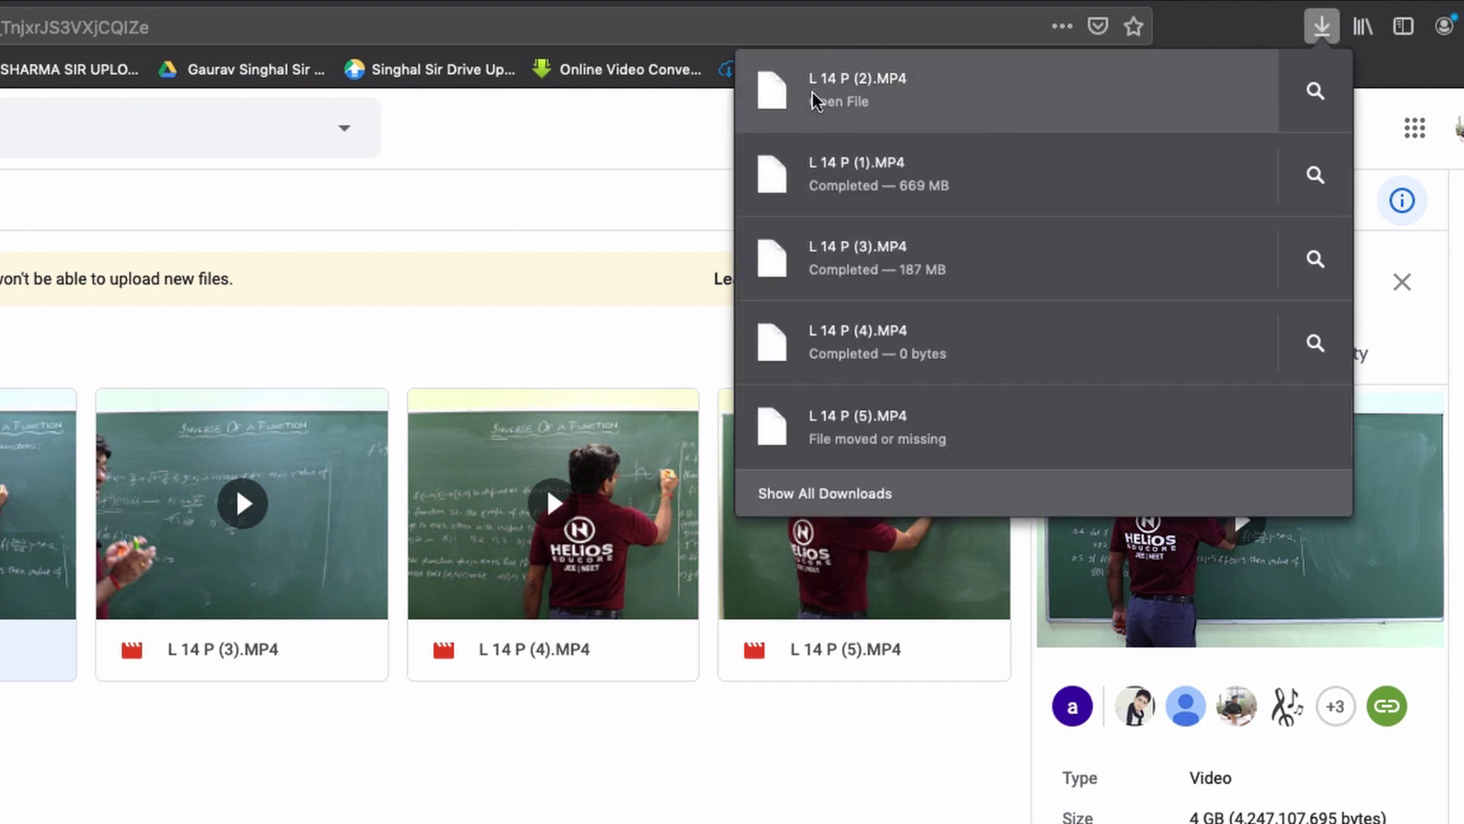
left_click(1130, 116)
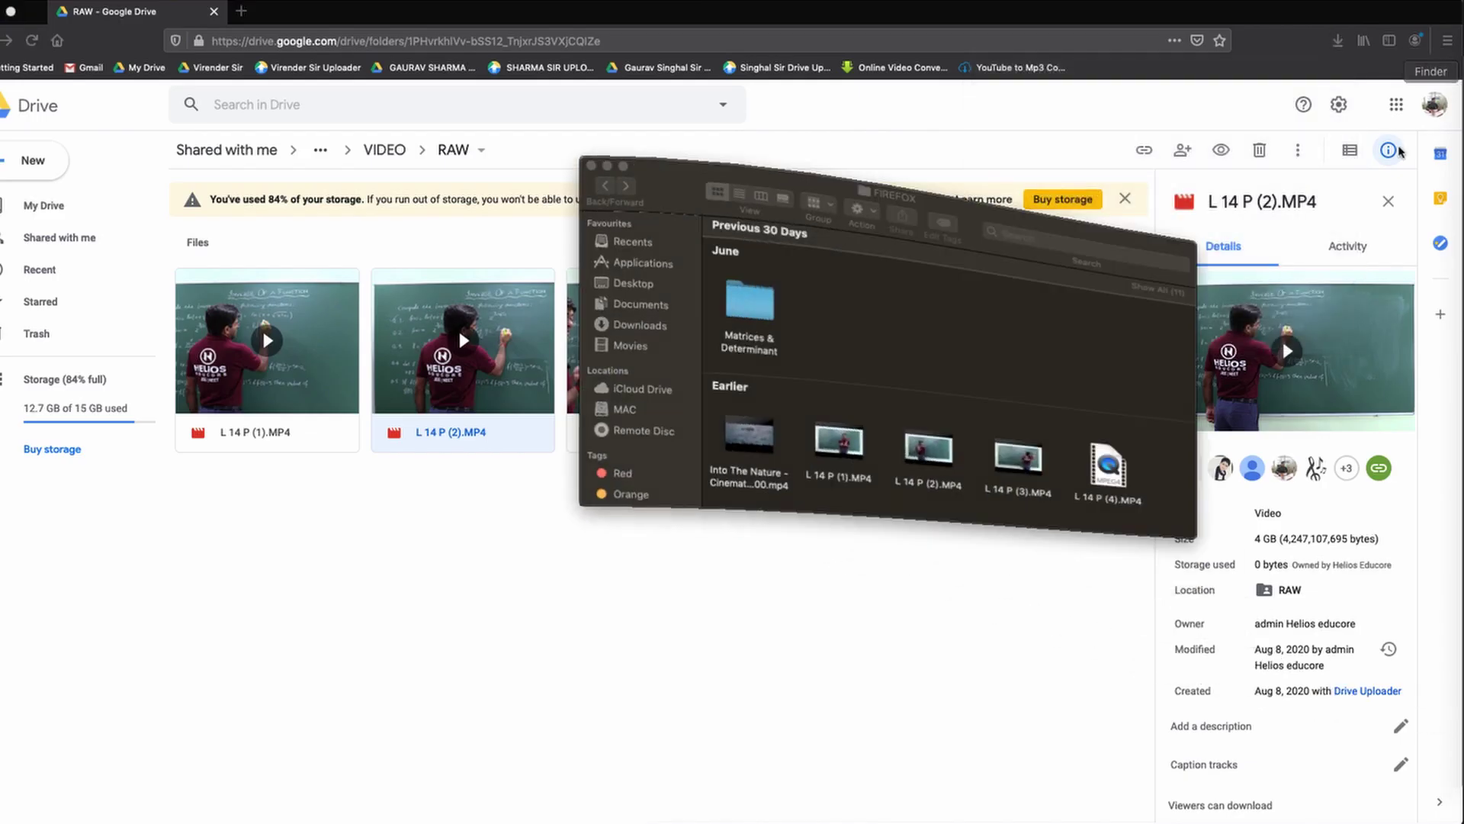
left_click(943, 446)
key("space")
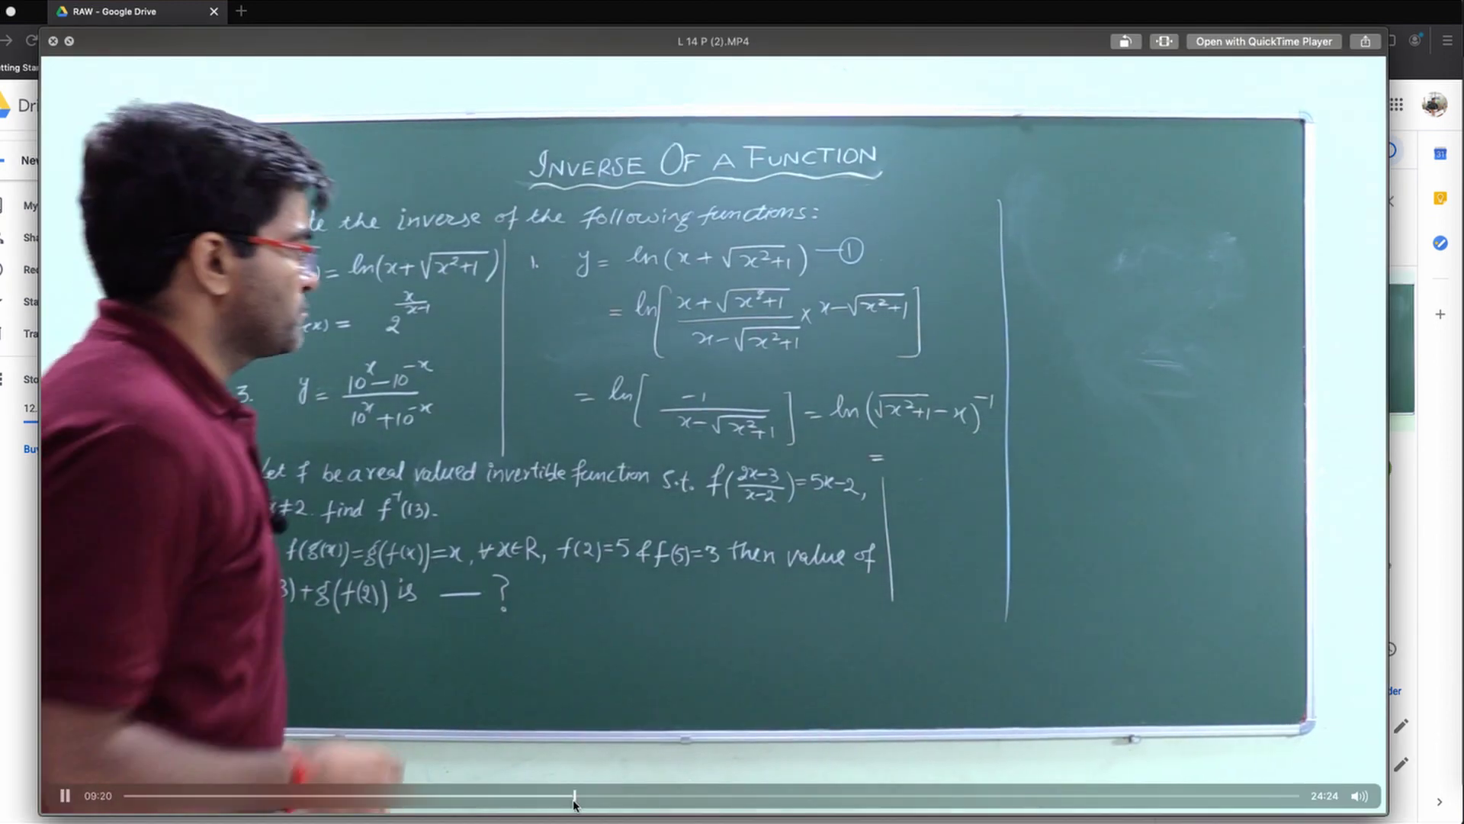
left_click(573, 798)
key("space")
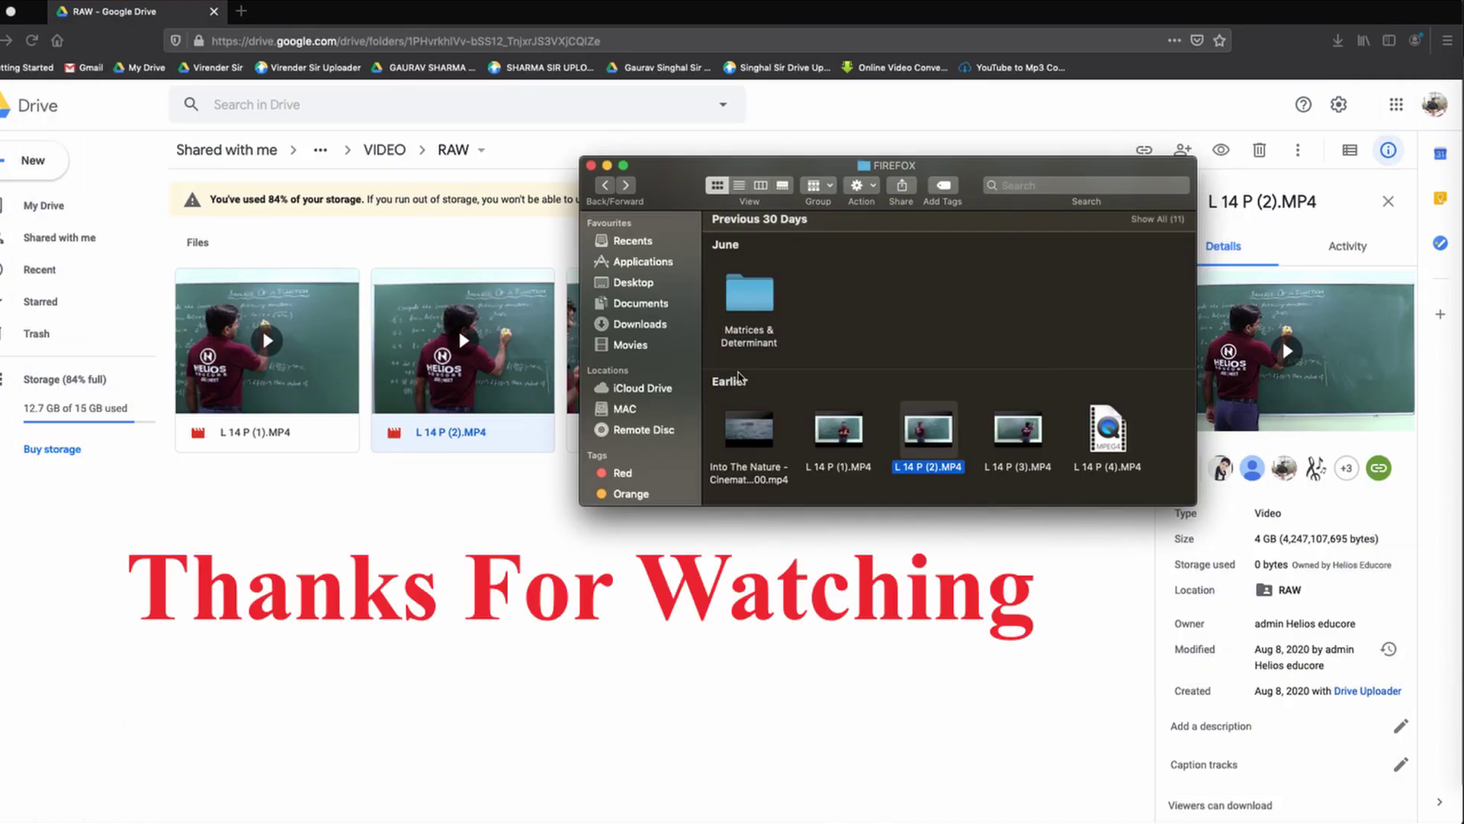